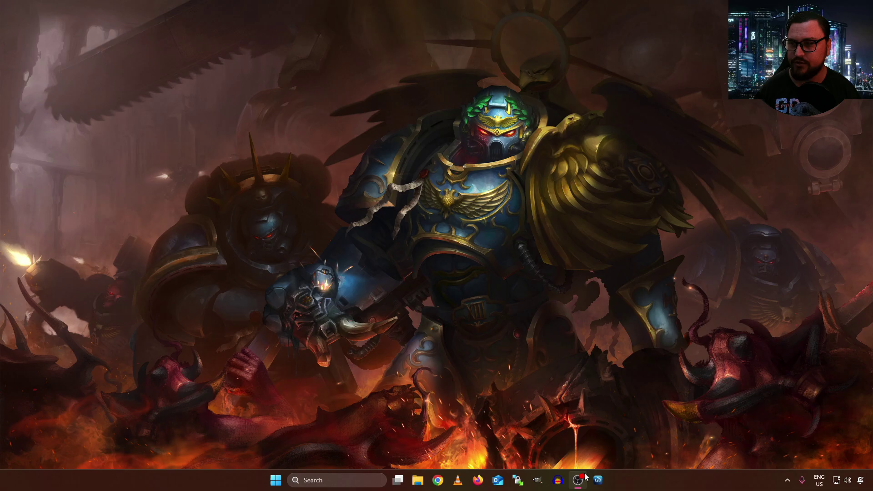
# Launch WinBox and connect to the hAP ax^3 router as admin with its password
pyautogui.click(593, 478)
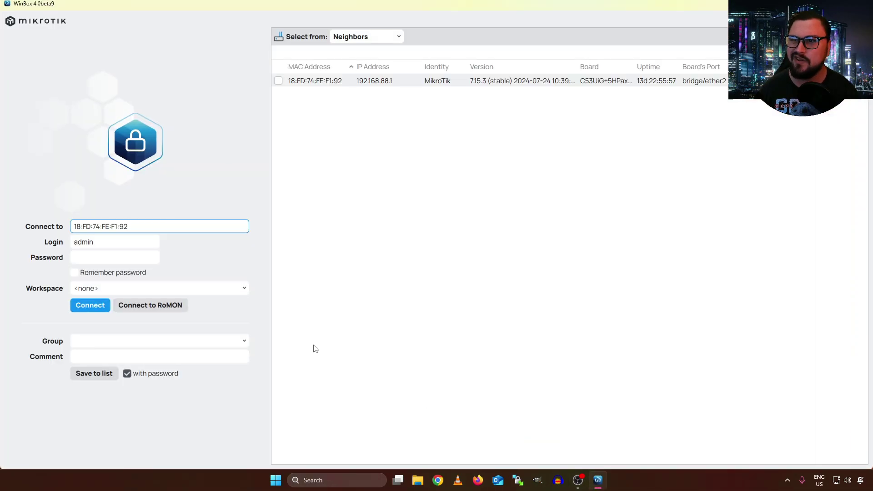
pyautogui.click(130, 258)
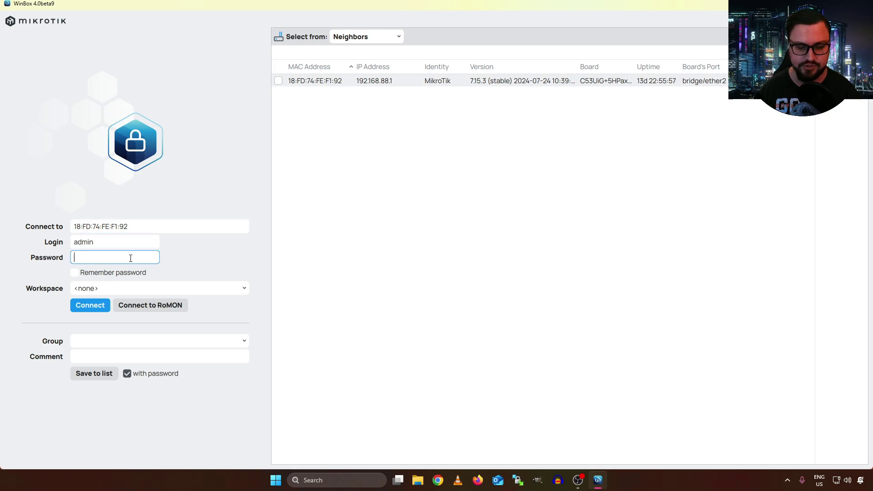
pyautogui.write('**********')
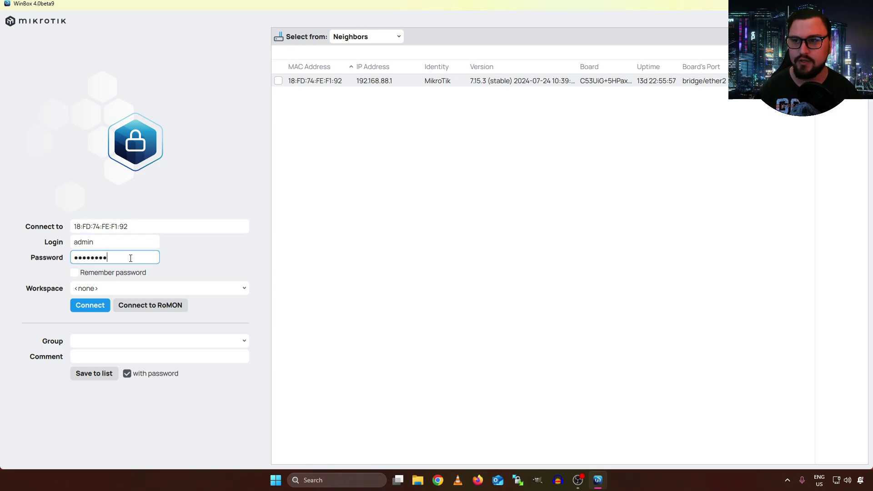
pyautogui.press('Return')
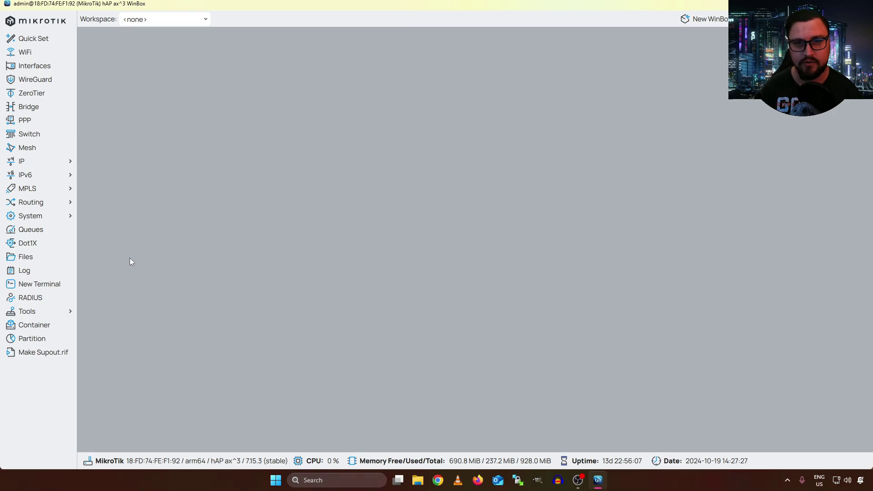
# Open System > Users to list the router's accounts, showing only admin in group full
pyautogui.click(62, 217)
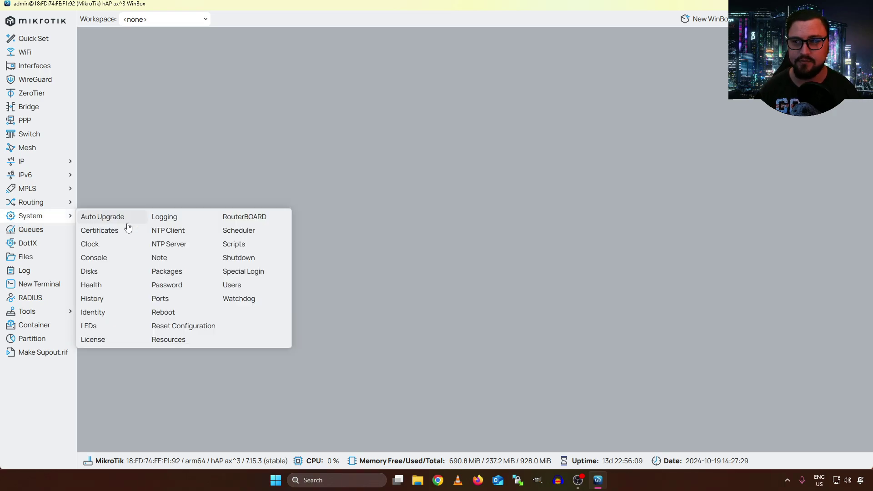
pyautogui.click(228, 285)
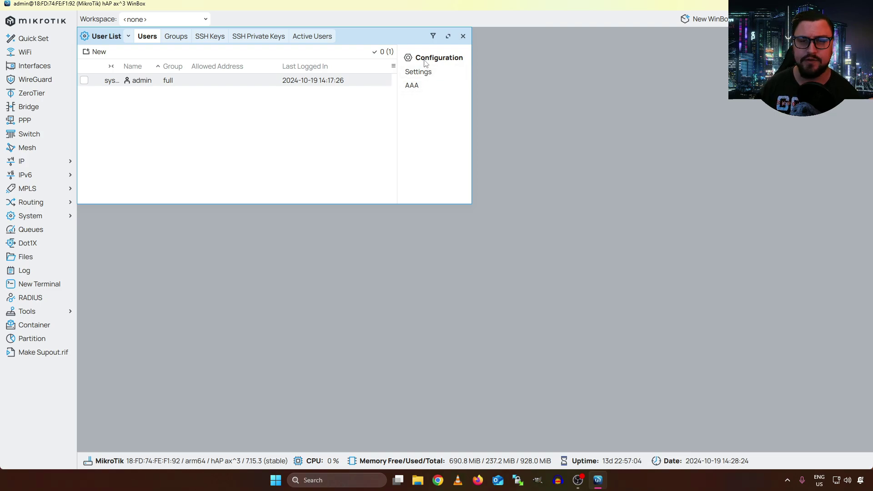
pyautogui.click(412, 86)
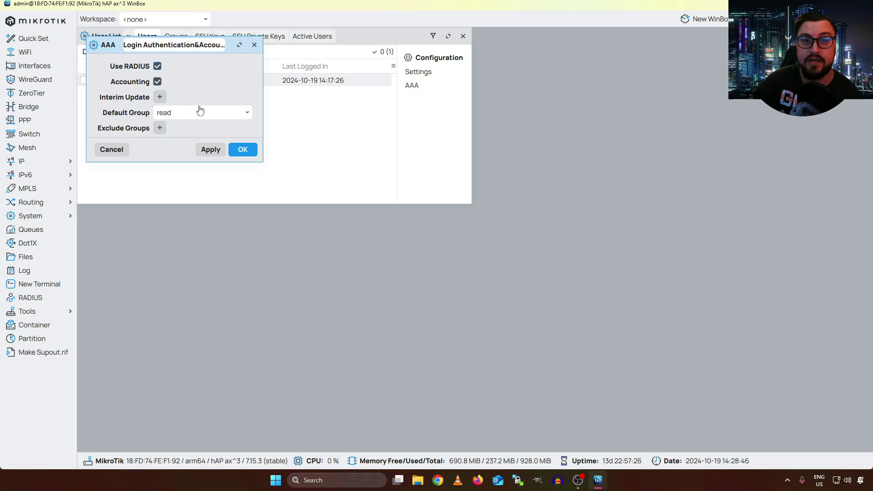
pyautogui.click(254, 44)
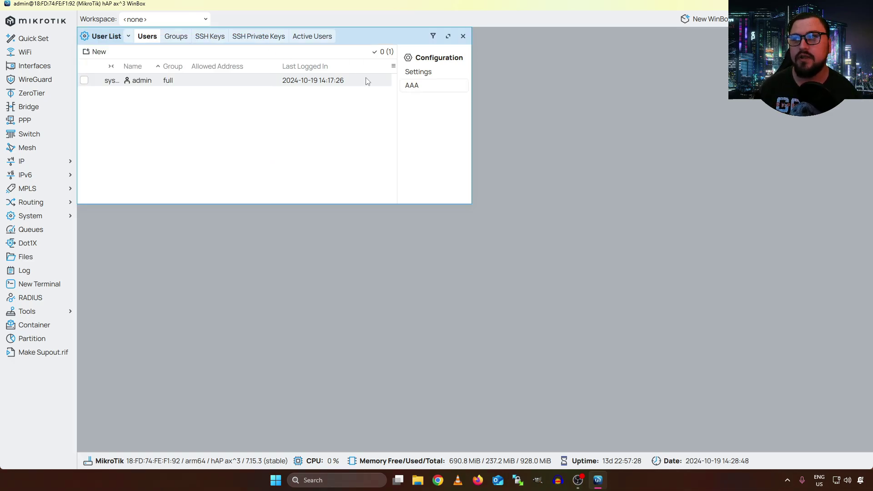
# Set the user password policy to minimum length 8 and minimum 4 character categories
pyautogui.click(428, 79)
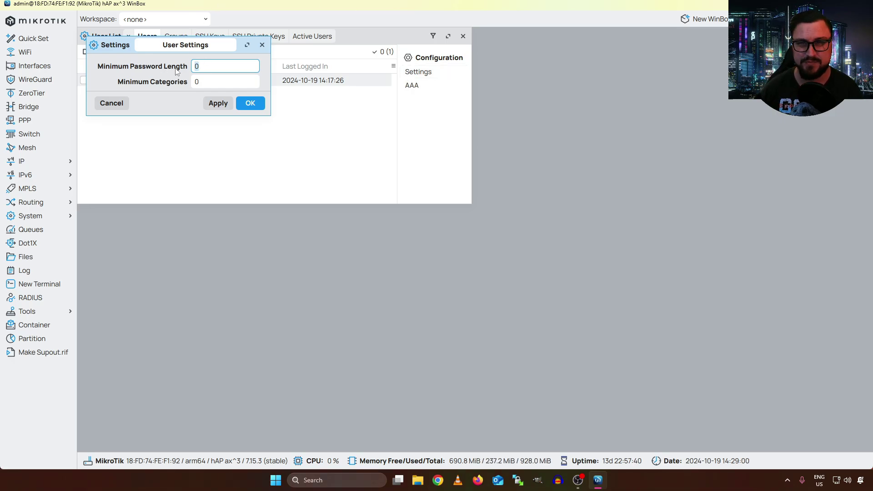
pyautogui.press('Delete')
pyautogui.write('8')
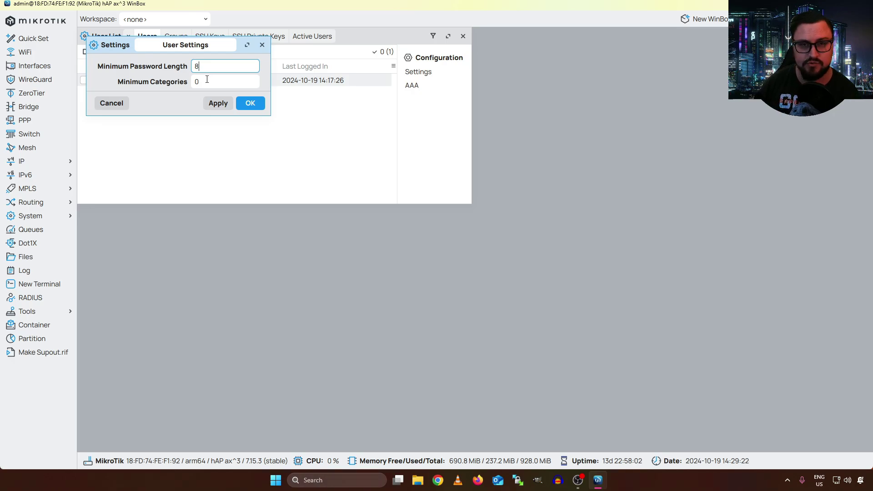
pyautogui.press('Tab')
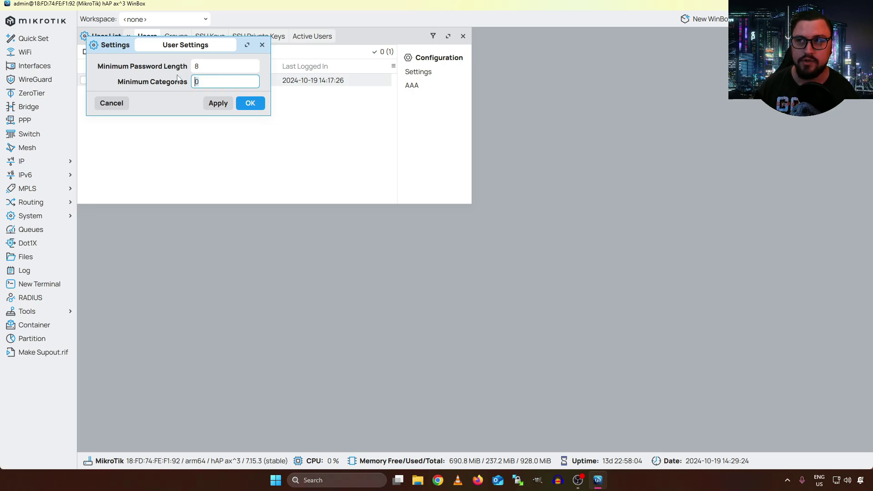
pyautogui.write('1')
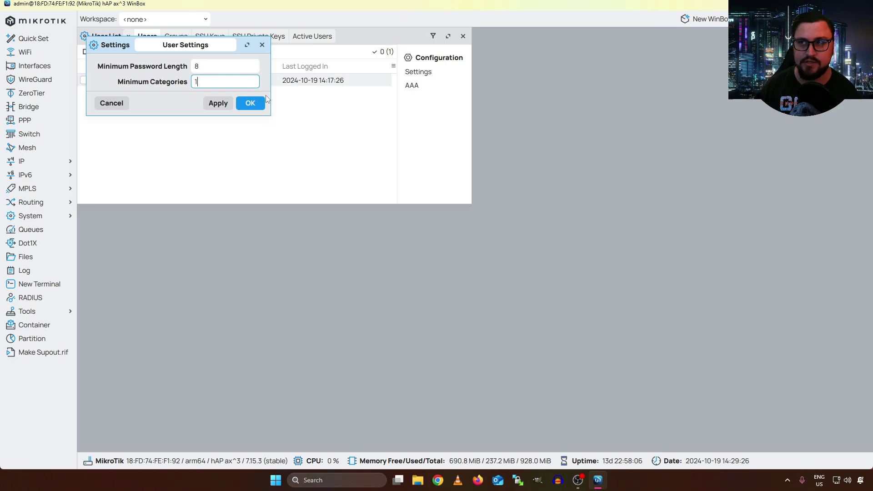
pyautogui.press('BackSpace')
pyautogui.write('2')
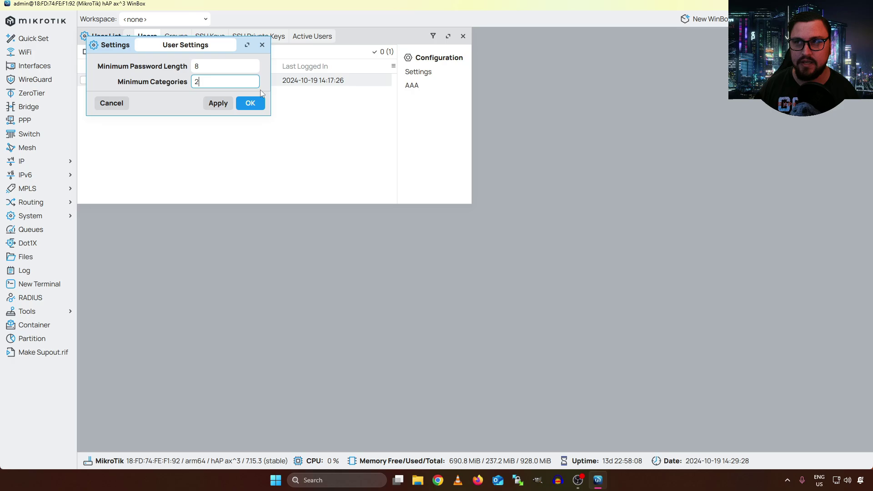
pyautogui.press('BackSpace')
pyautogui.write('3')
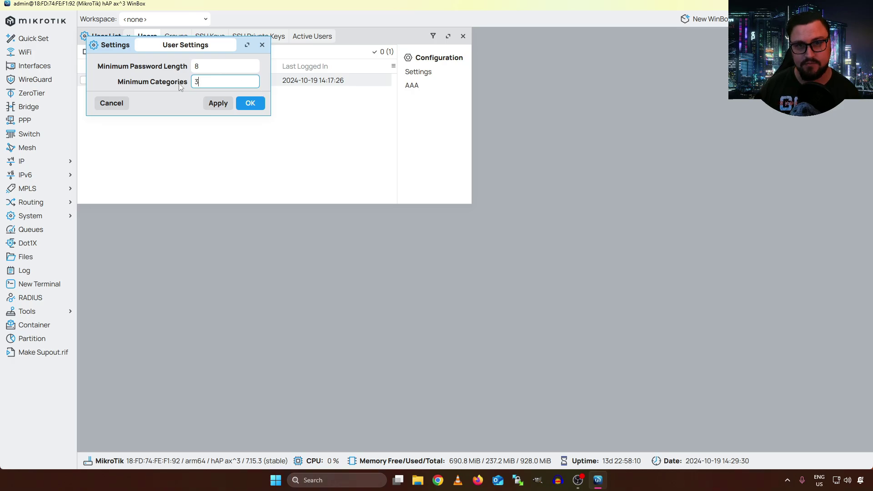
pyautogui.press('BackSpace')
pyautogui.write('4')
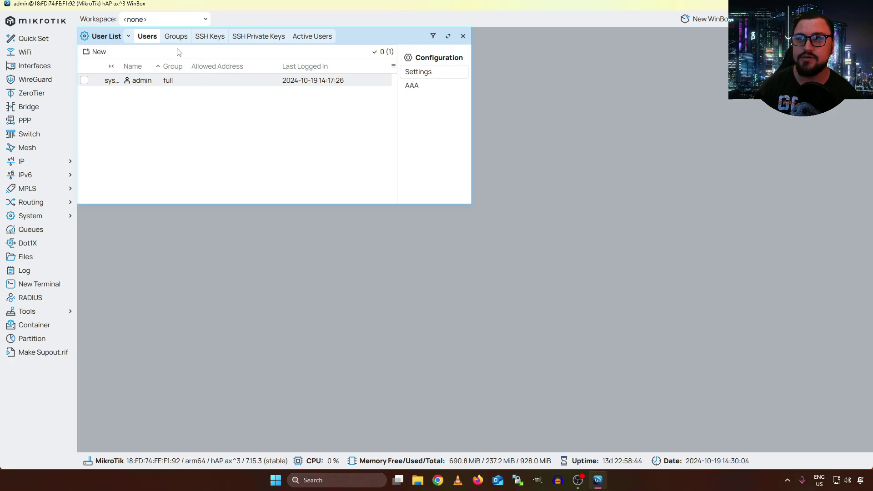
# Open the Groups tab and inspect the full group's policies
pyautogui.click(179, 37)
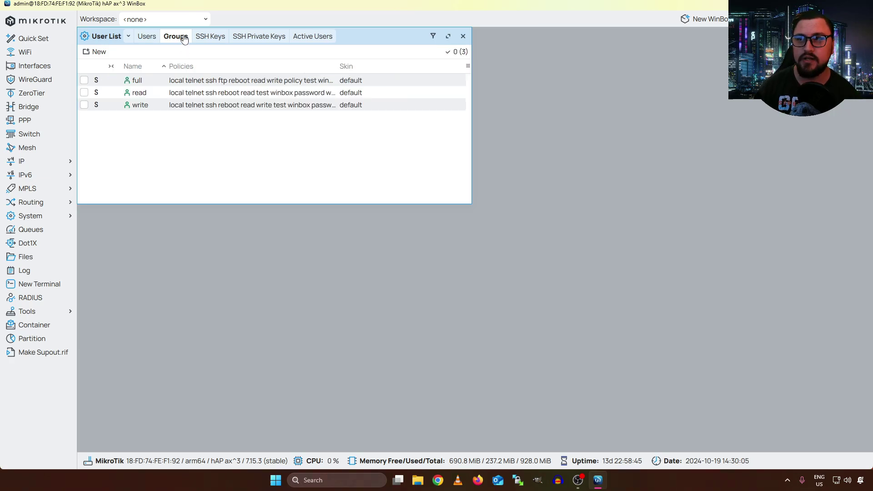
pyautogui.click(137, 83)
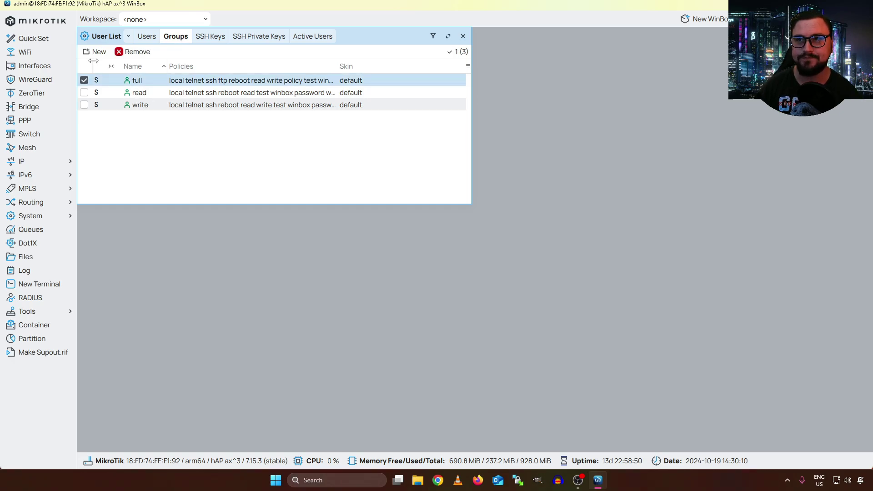
pyautogui.click(153, 142)
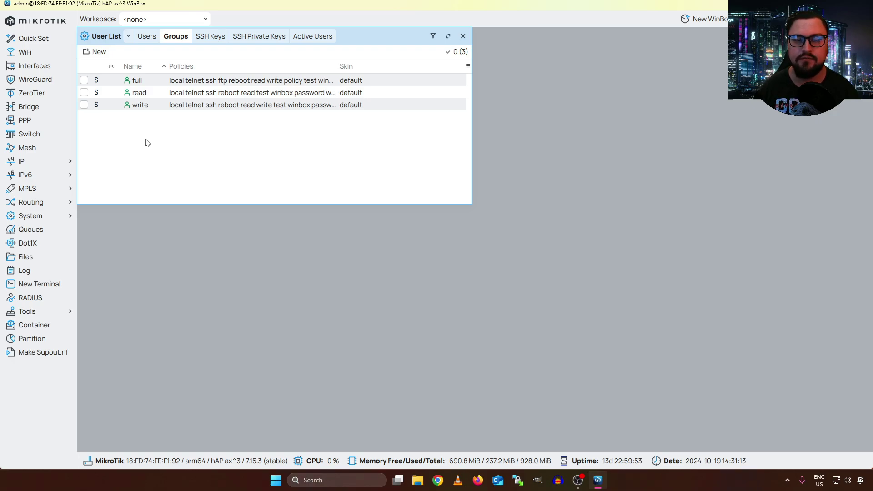
# Create group ssh-read-users with only the ssh and read policies and save it
pyautogui.click(97, 51)
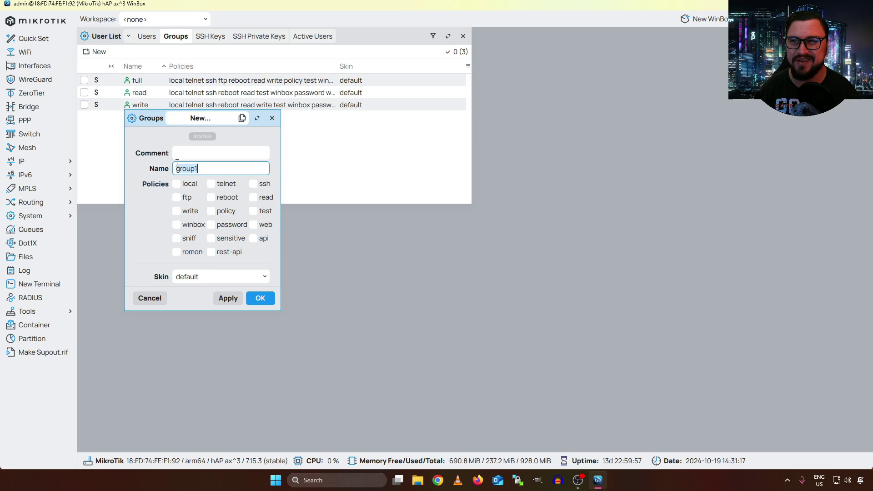
pyautogui.press('BackSpace')
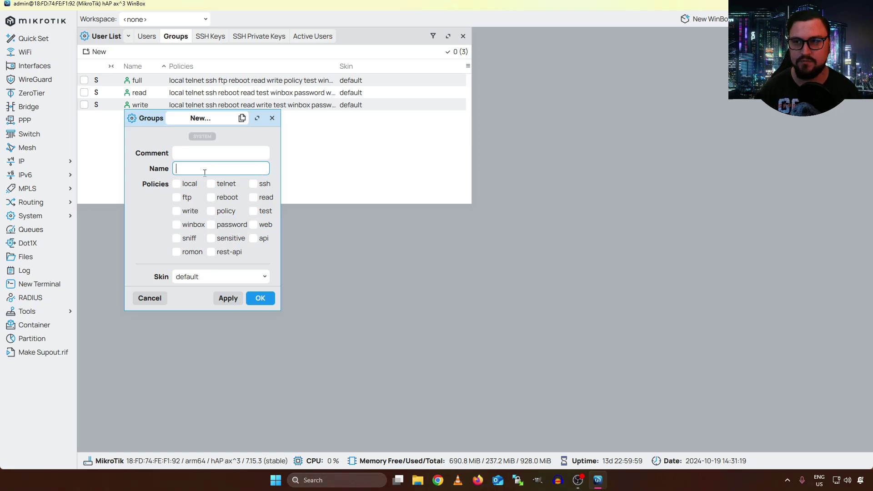
pyautogui.write('ssh-users')
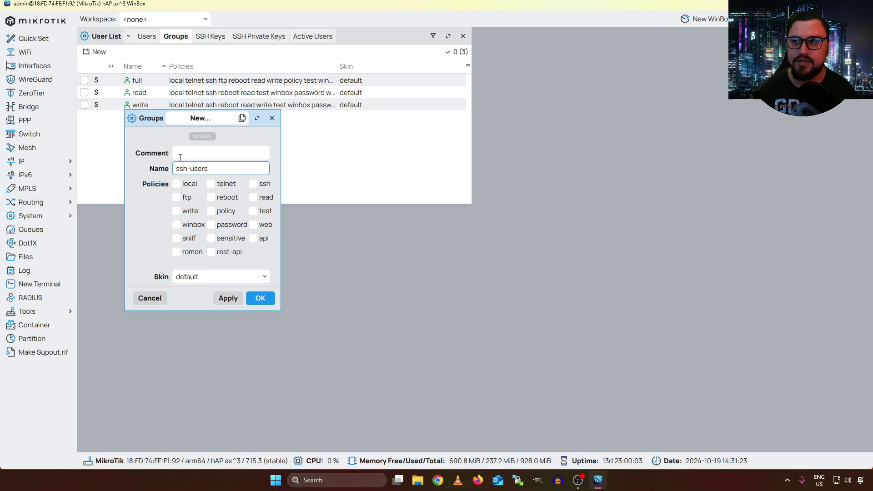
pyautogui.click(253, 184)
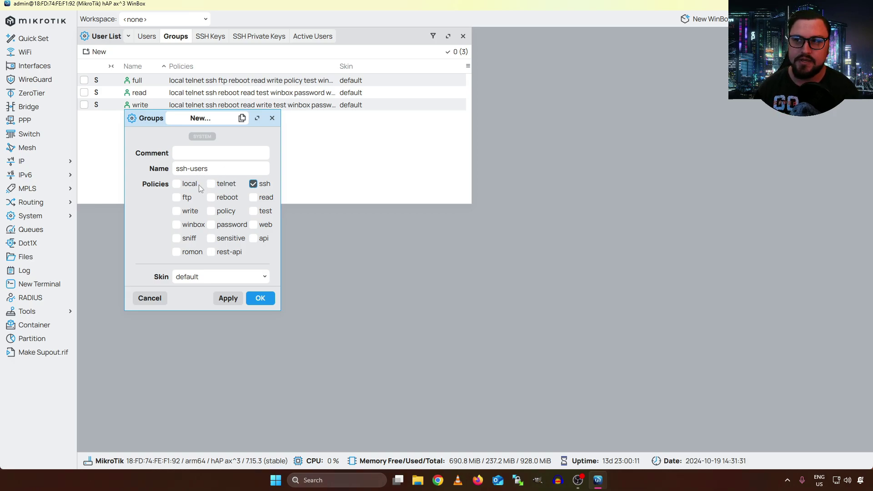
pyautogui.click(254, 199)
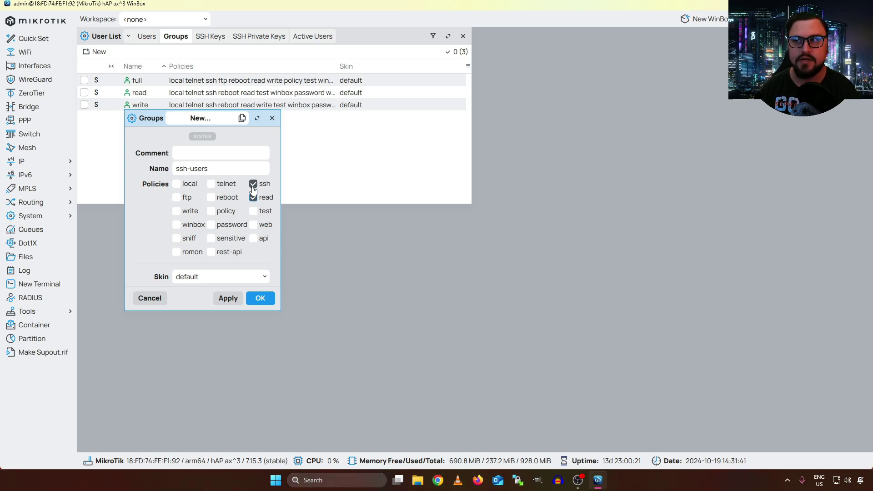
pyautogui.click(220, 166)
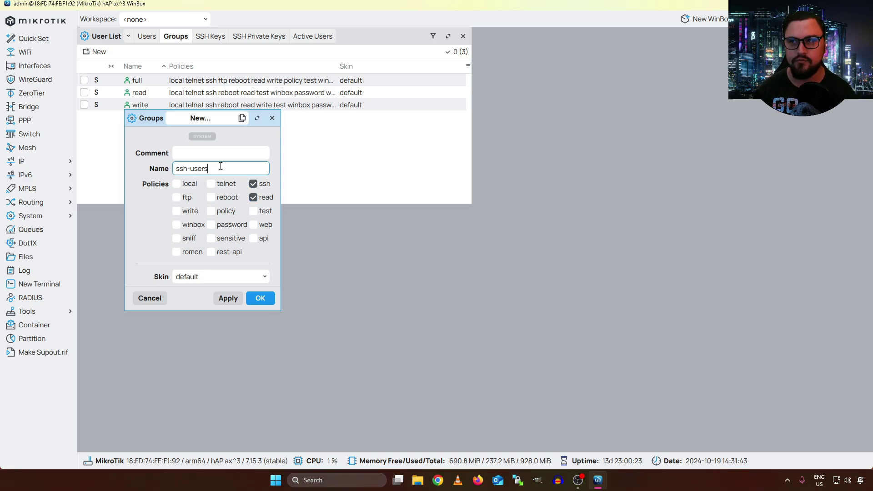
pyautogui.write('read-')
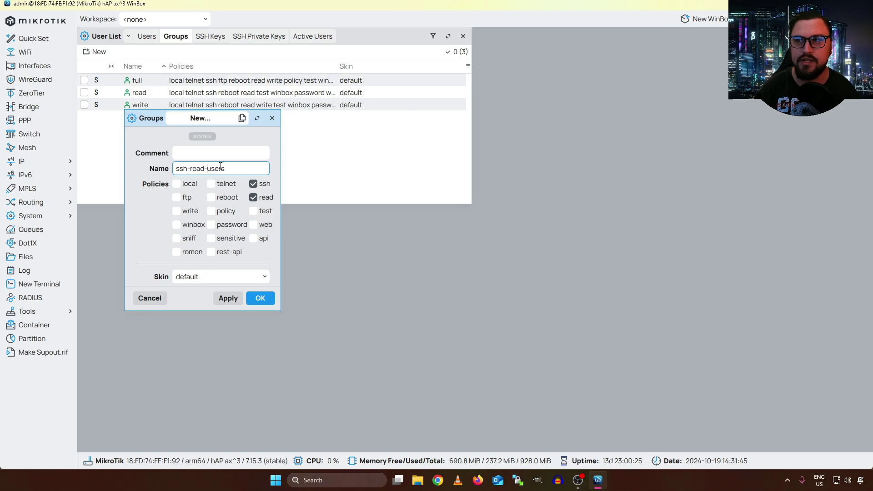
pyautogui.click(228, 298)
pyautogui.click(259, 298)
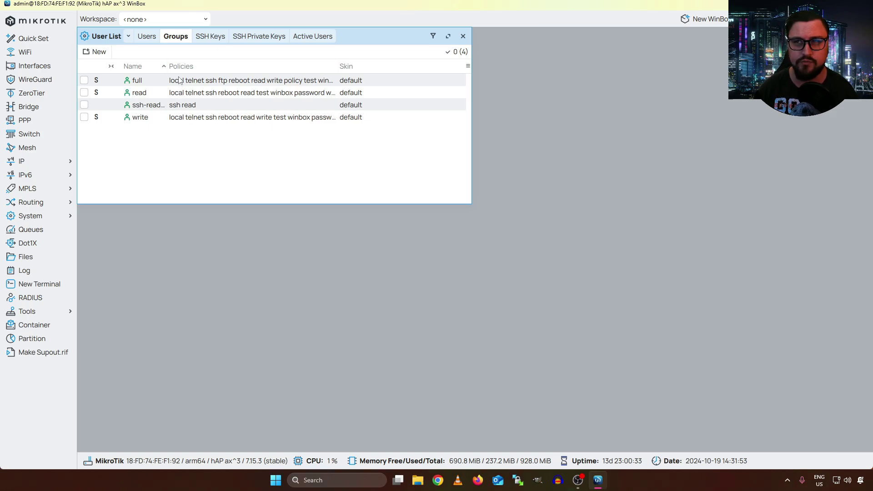
# Start a new user named sshtest and assign it to the ssh-read-users group
pyautogui.click(147, 38)
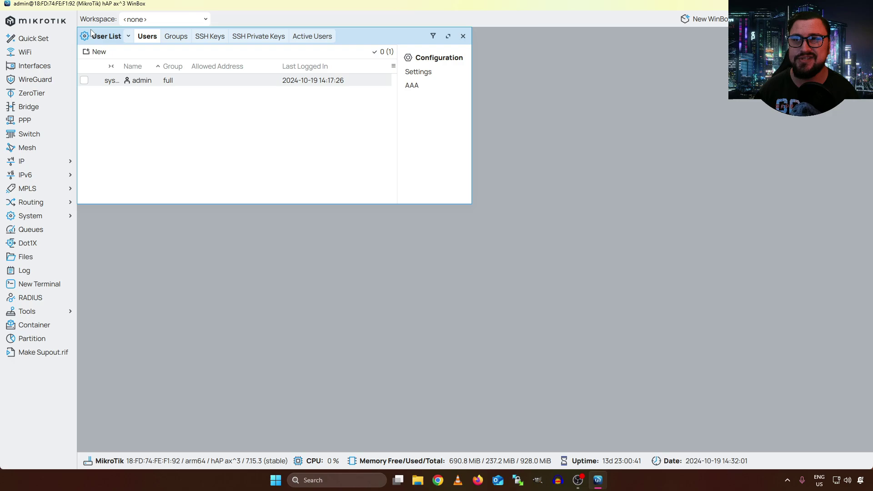
pyautogui.click(98, 51)
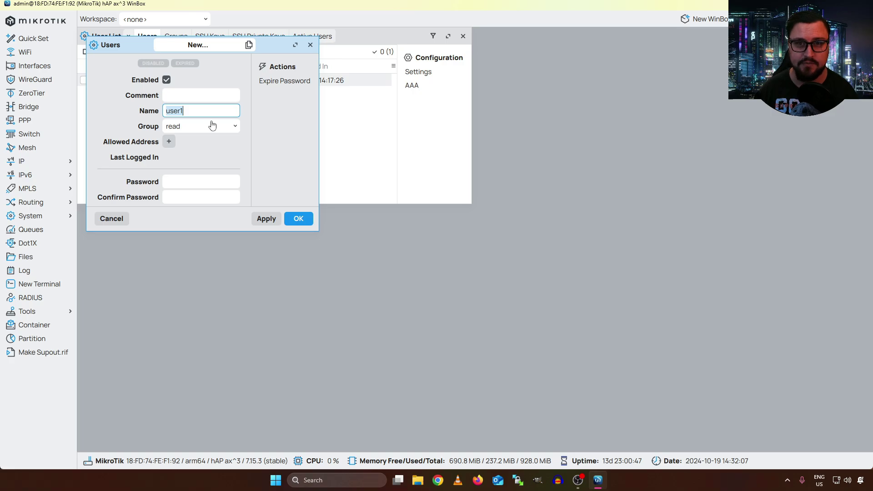
pyautogui.write('sshtest')
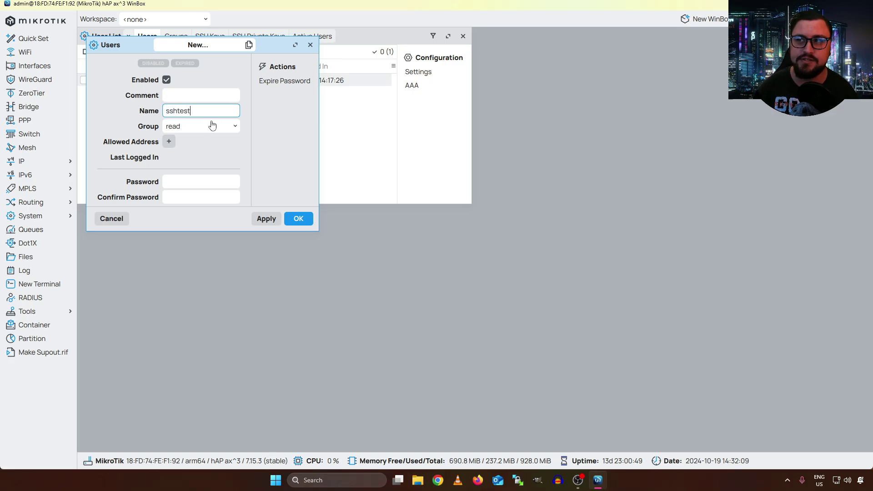
pyautogui.click(212, 128)
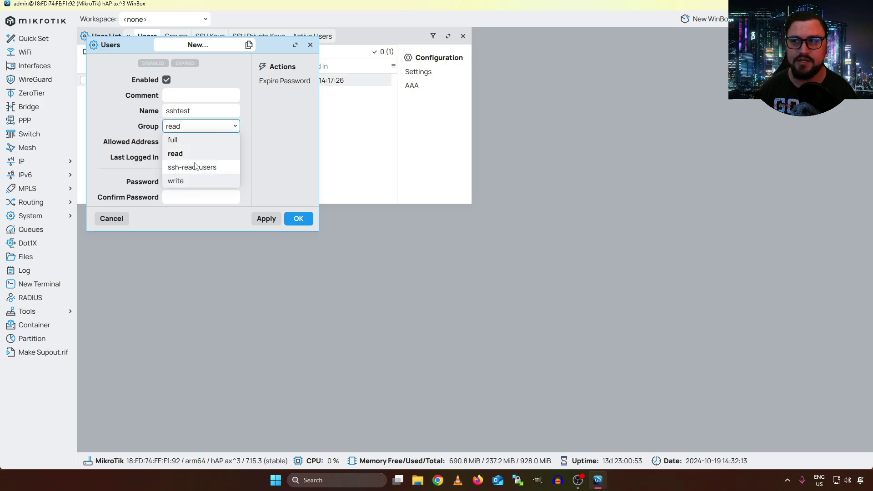
pyautogui.click(208, 167)
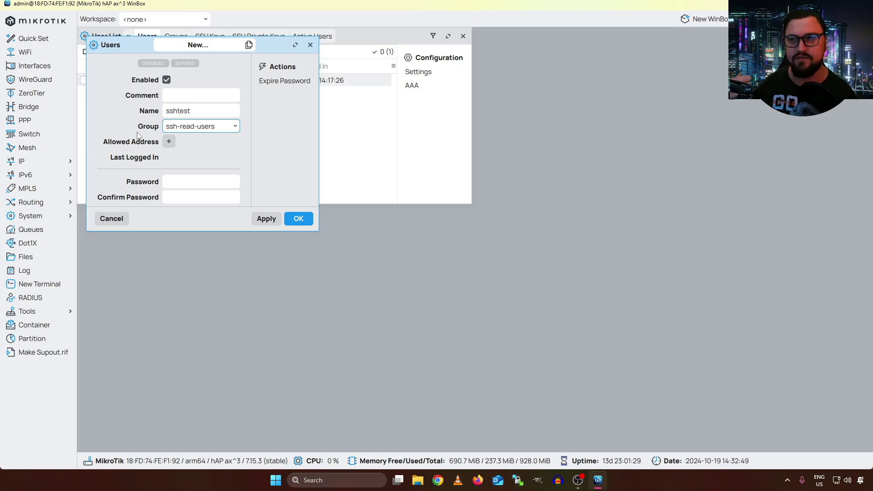
# Restrict sshtest to 192.168.88.0/24, set and confirm its password, and apply
pyautogui.click(169, 141)
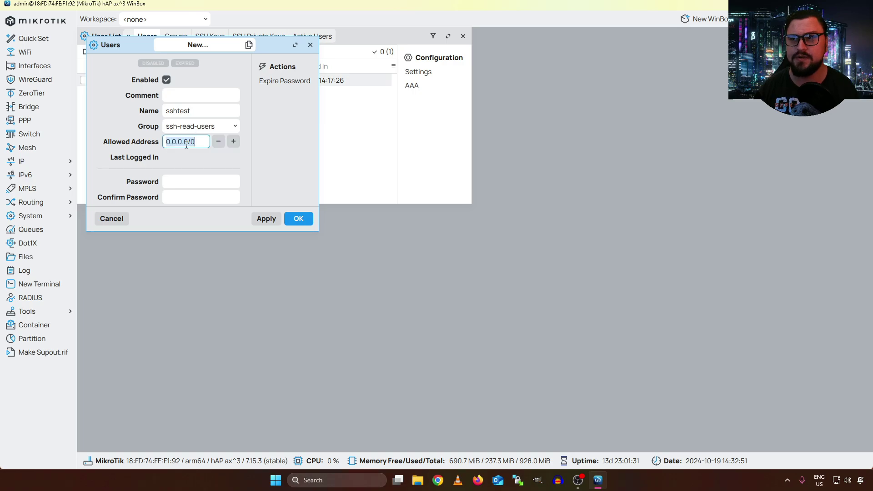
pyautogui.write('192.168')
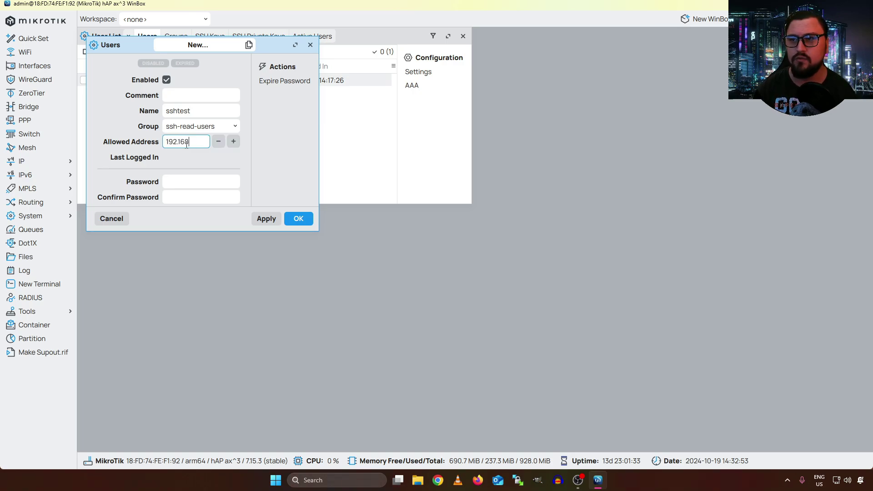
pyautogui.write('.88.0/24')
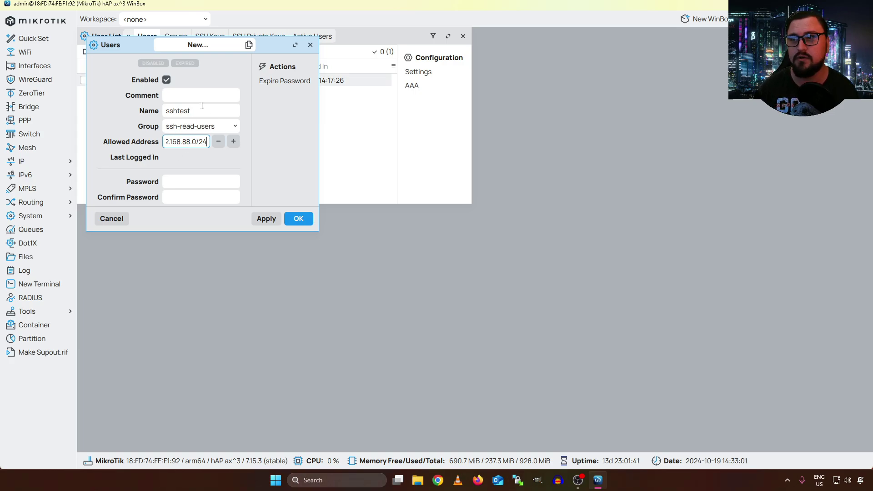
pyautogui.click(206, 183)
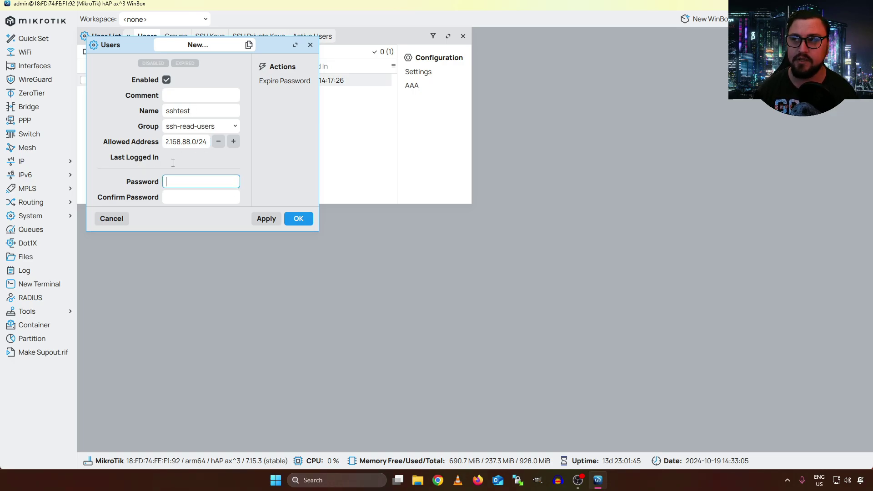
pyautogui.click(272, 85)
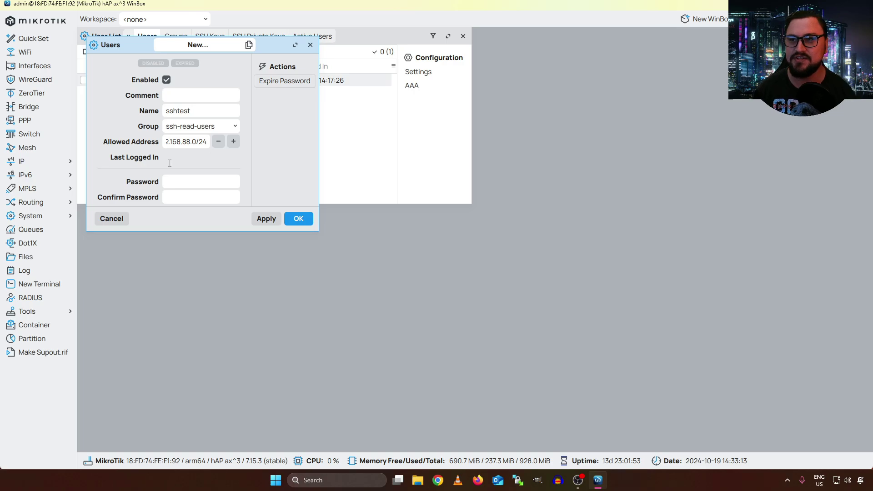
pyautogui.click(175, 180)
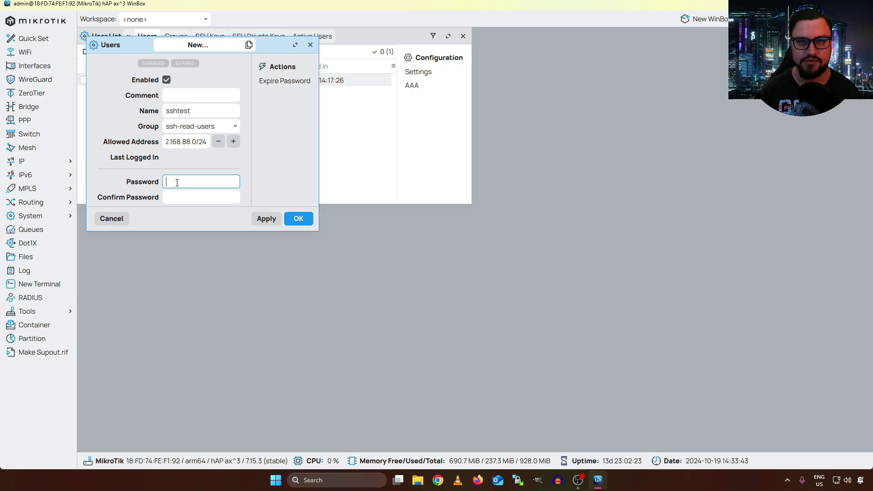
pyautogui.write('*********')
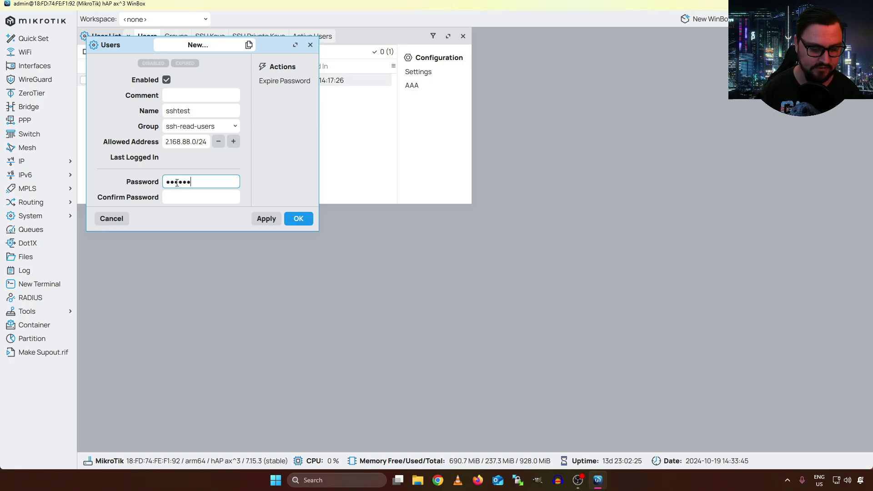
pyautogui.press('Tab')
pyautogui.write('*********')
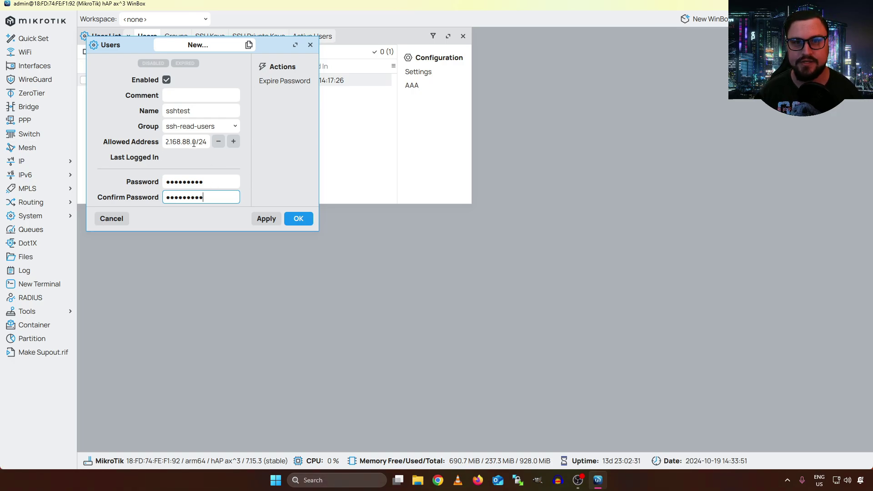
pyautogui.click(266, 218)
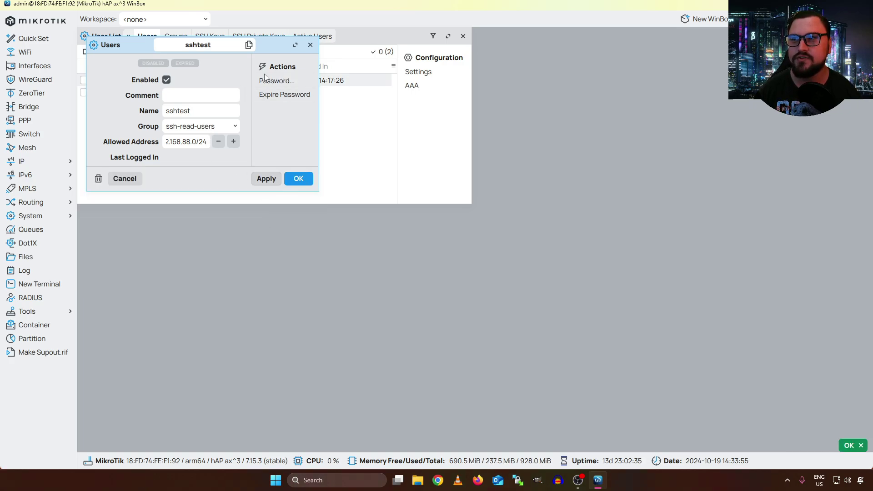
# Close the user dialog, select sshtest, and launch PuTTY with host 192.168.88.1
pyautogui.click(298, 179)
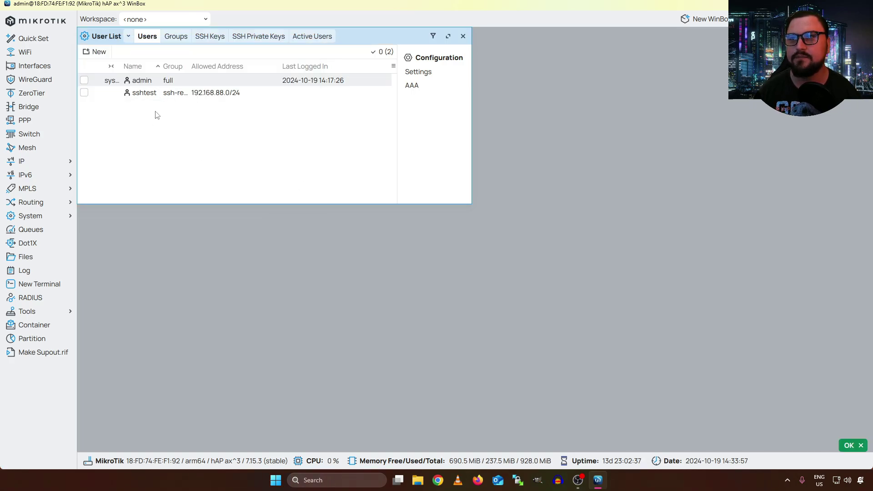
pyautogui.click(132, 93)
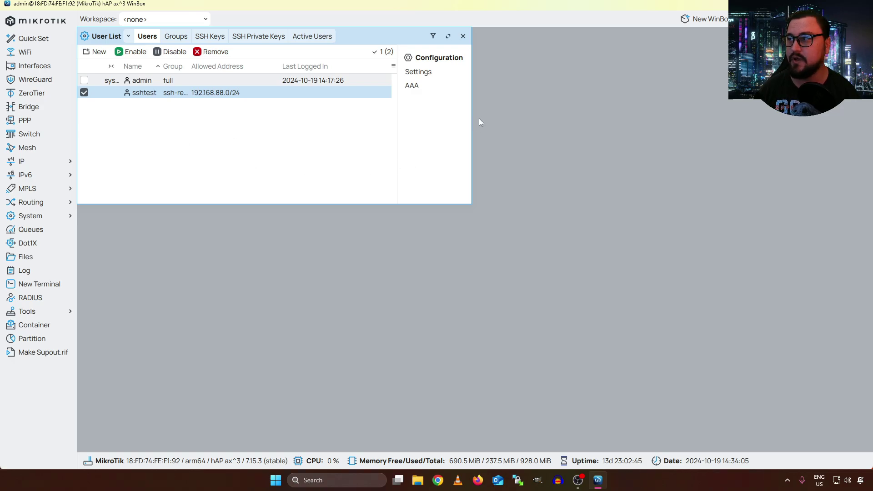
pyautogui.click(273, 480)
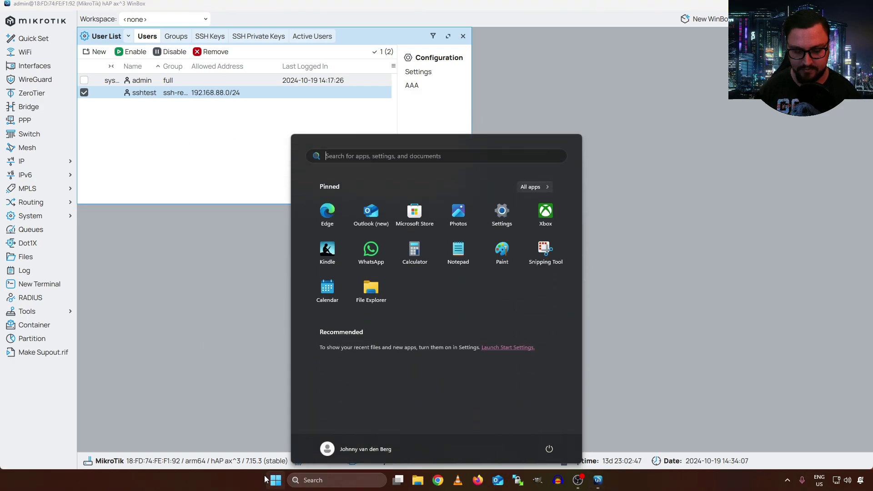
pyautogui.write('putty')
pyautogui.press('Return')
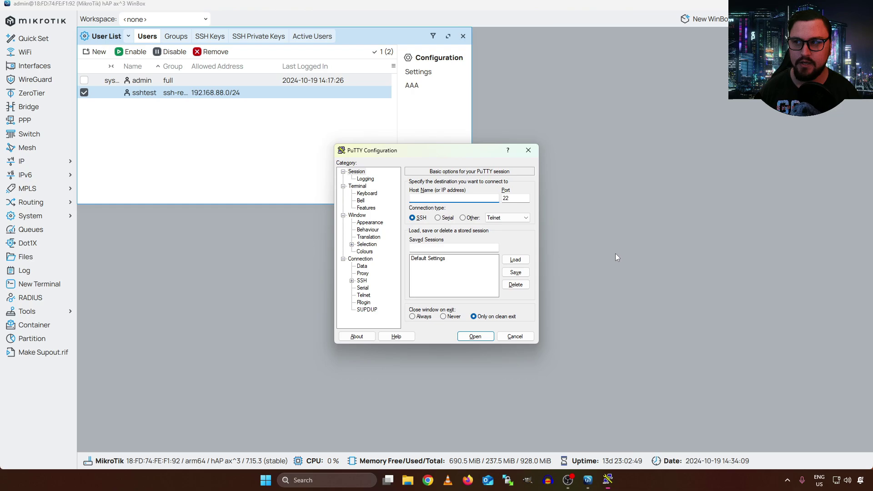
pyautogui.write('192.168.88.1')
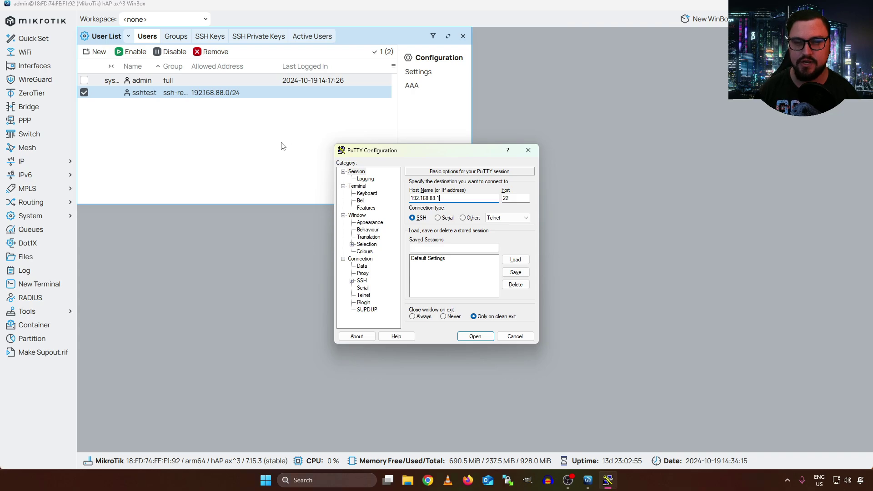
# Change the ssh service port from 2202 to 22 under IP > Services
pyautogui.click(45, 161)
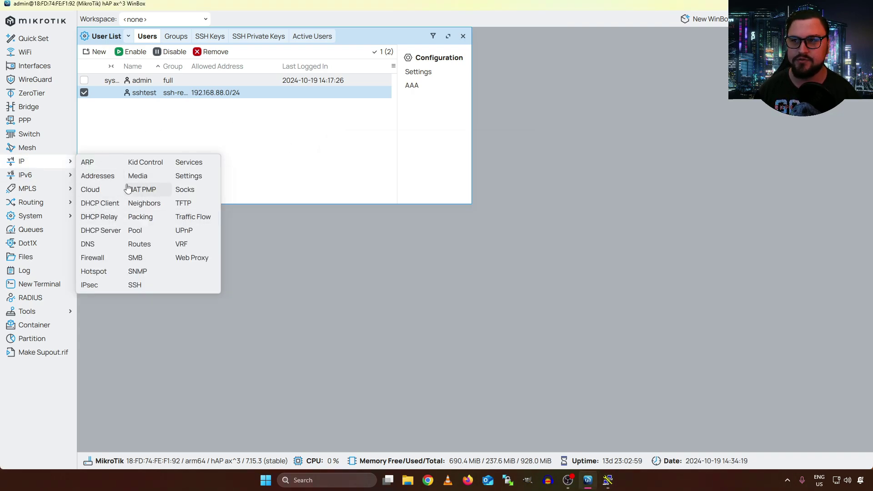
pyautogui.click(200, 163)
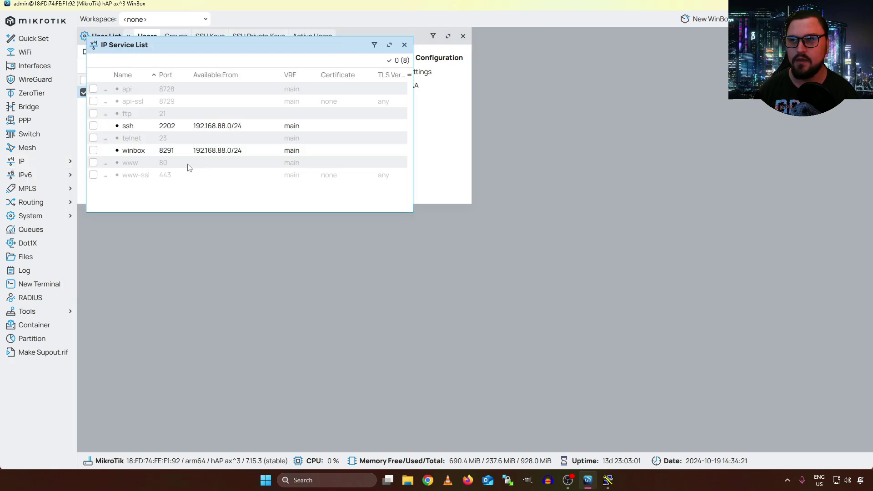
pyautogui.click(171, 127)
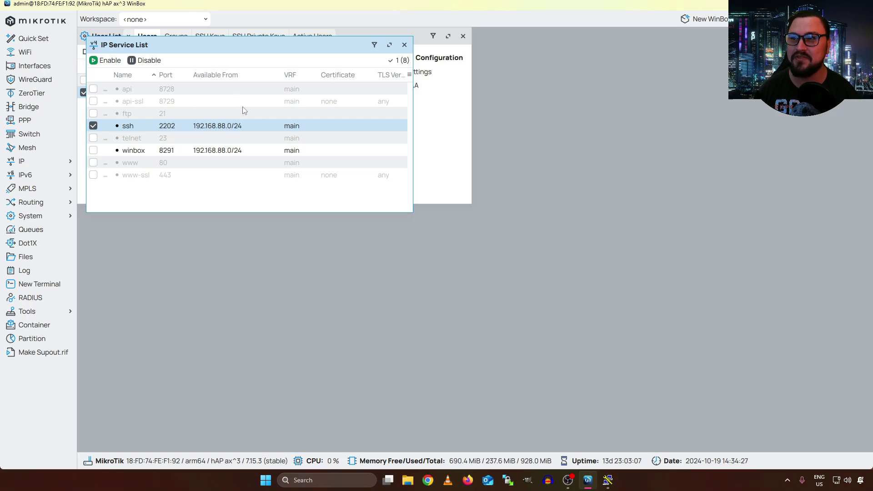
pyautogui.doubleClick(175, 125)
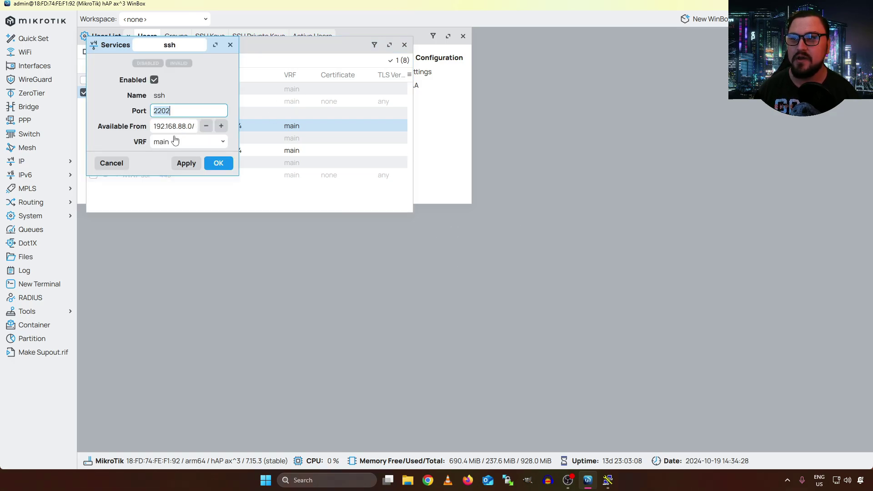
pyautogui.click(192, 111)
pyautogui.press('BackSpace')
pyautogui.press('BackSpace')
pyautogui.press('Return')
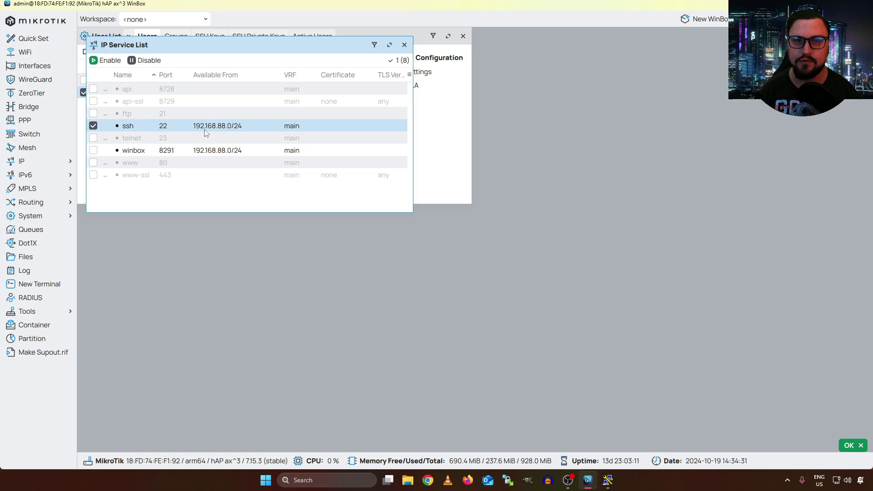
pyautogui.click(404, 45)
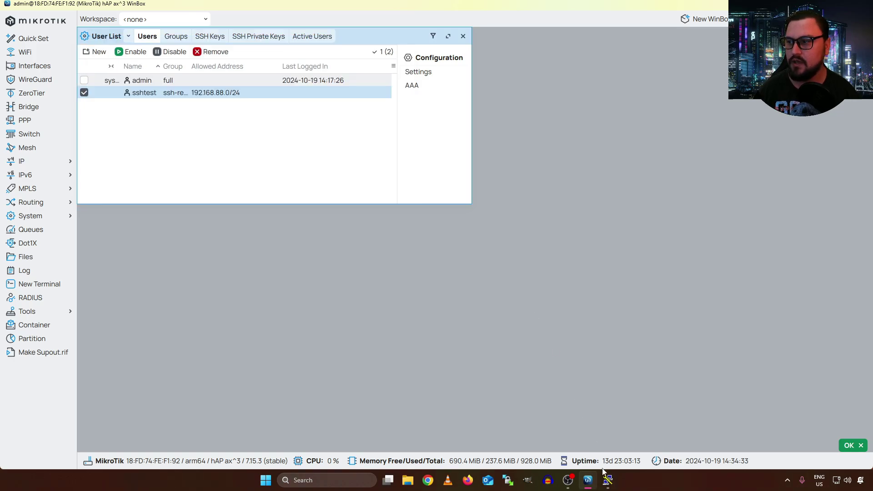
# Open the SSH session to 192.168.88.1, accept the host key, and log in as sshtest
pyautogui.click(608, 479)
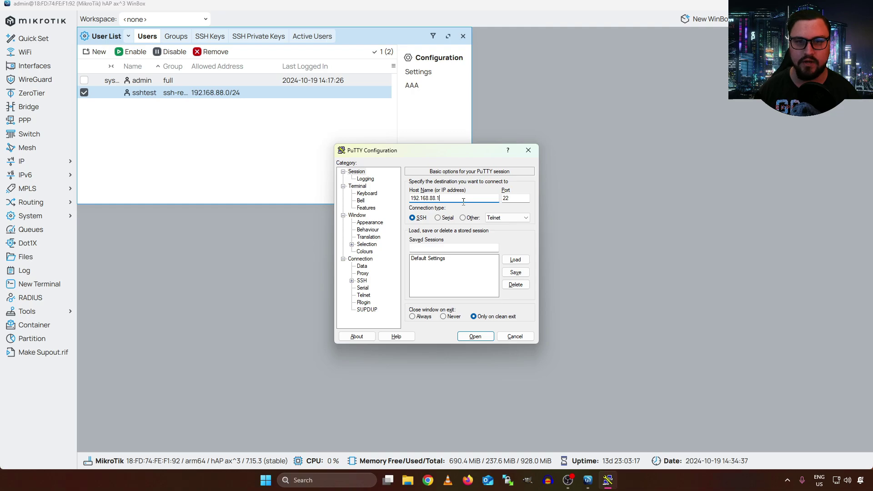
pyautogui.click(480, 337)
pyautogui.click(216, 269)
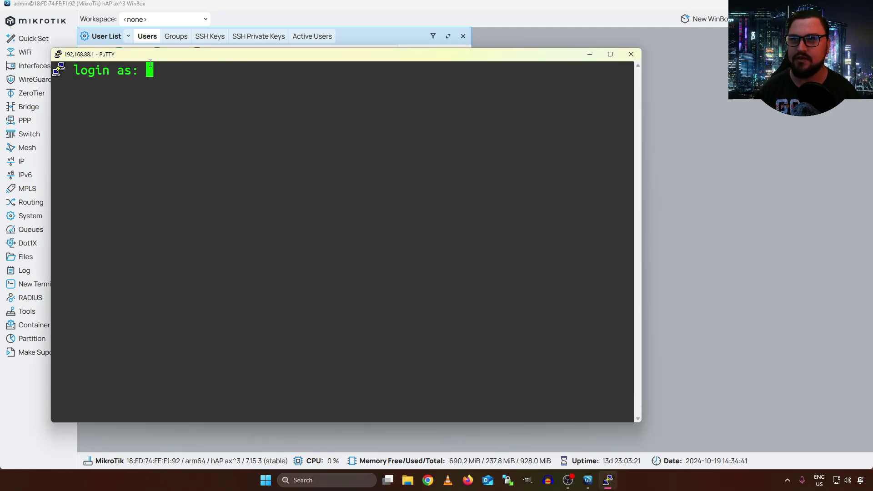
pyautogui.moveTo(154, 59); pyautogui.dragTo(188, 43)
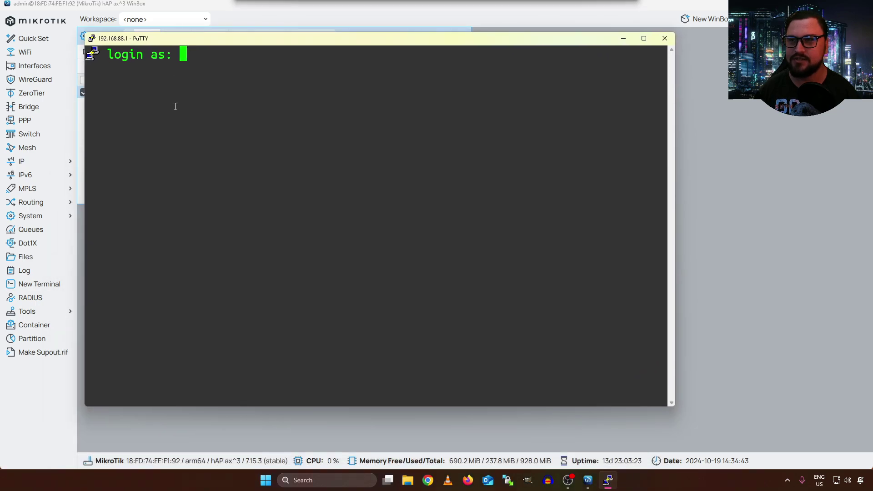
pyautogui.write('sshtest')
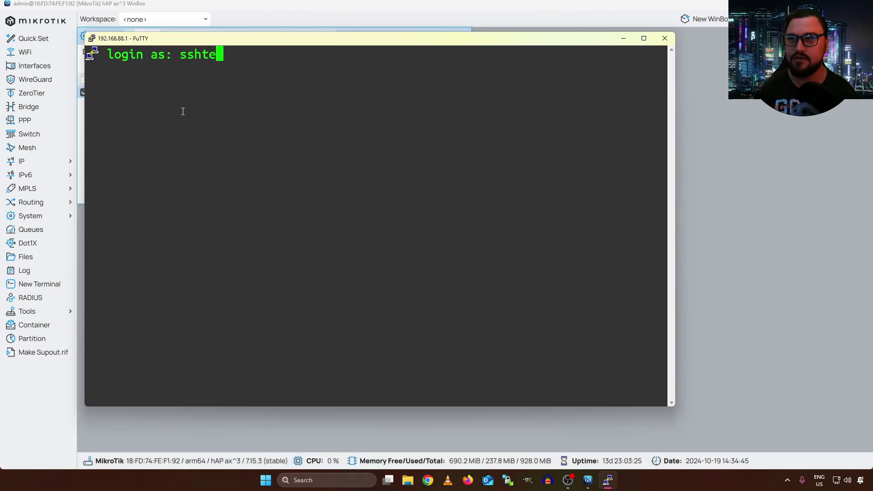
pyautogui.press('Return')
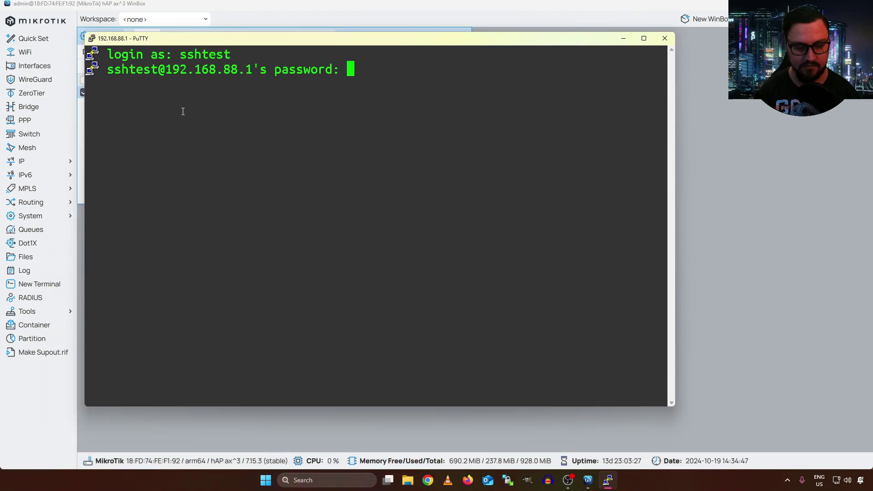
pyautogui.press('Return')
pyautogui.press('Return')
pyautogui.press('Return')
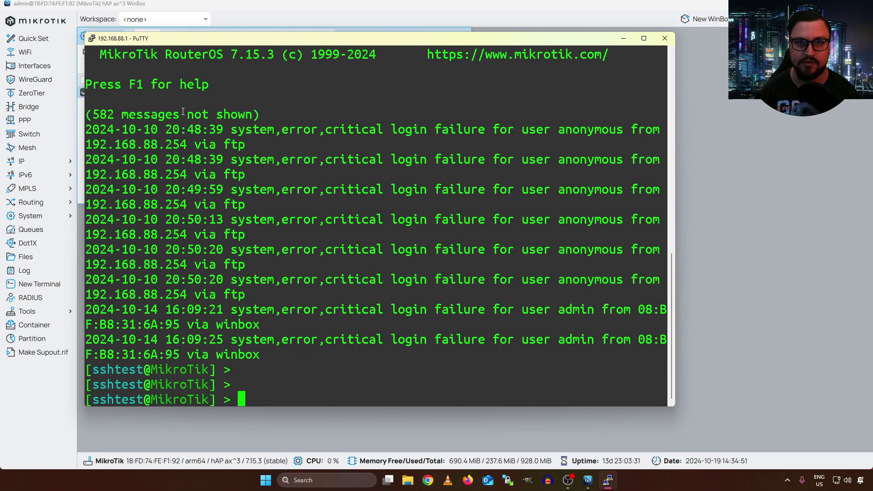
# Run ip/address/print to list the router's IP addresses
pyautogui.press('Return')
pyautogui.press('Return')
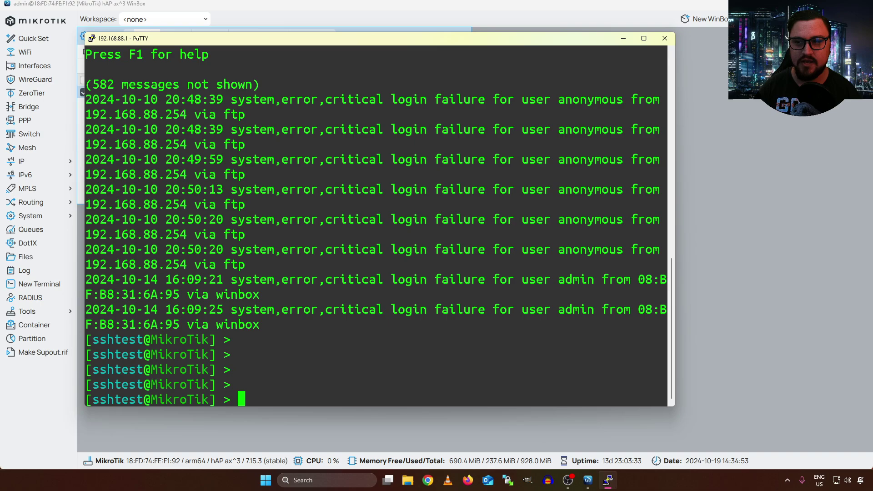
pyautogui.write('ip/ad')
pyautogui.press('Tab')
pyautogui.press('Tab')
pyautogui.write('p')
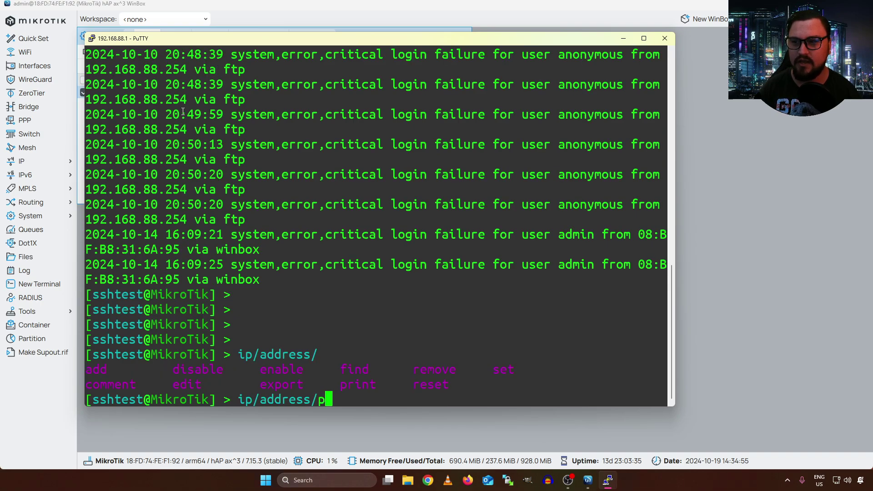
pyautogui.press('Tab')
pyautogui.press('Return')
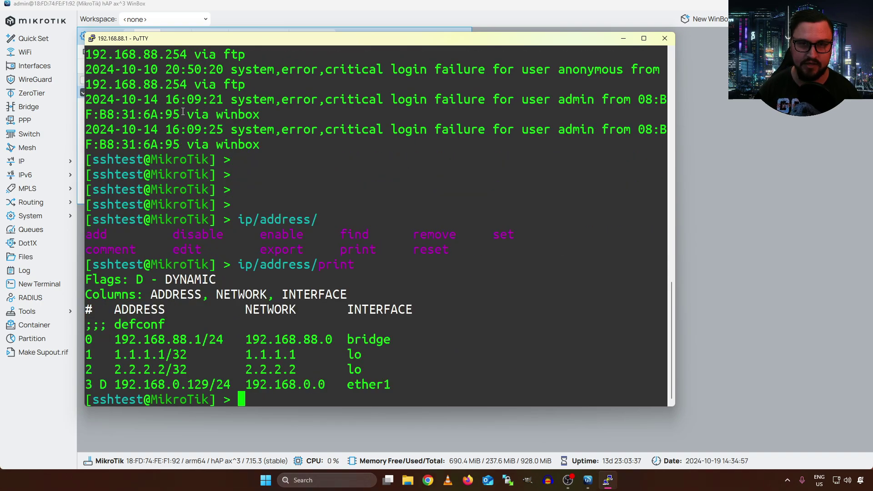
# Attempt ip/address/add address=10.0.0.1/24 on interface ether 2, ending with action cancelled
pyautogui.press('Return')
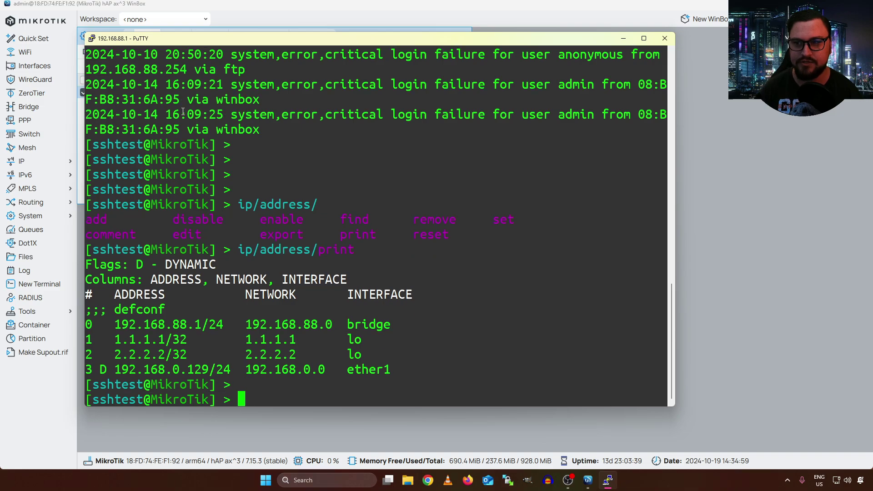
pyautogui.write('ip/ad')
pyautogui.press('Tab')
pyautogui.write('a')
pyautogui.press('Tab')
pyautogui.press('Tab')
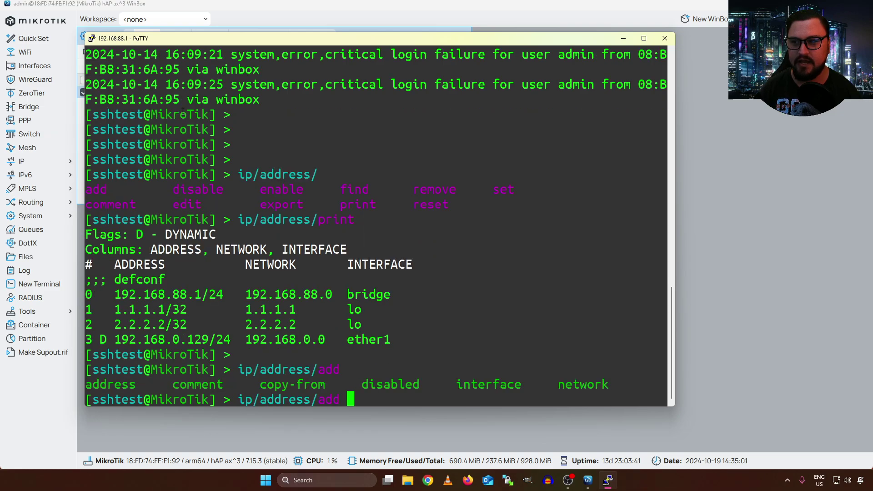
pyautogui.write('ad')
pyautogui.press('Tab')
pyautogui.write('10.0')
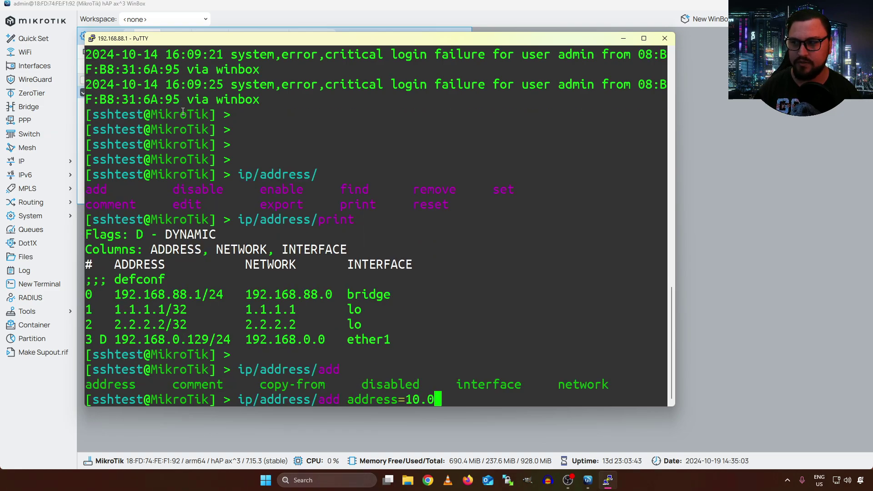
pyautogui.write('.0.1/24')
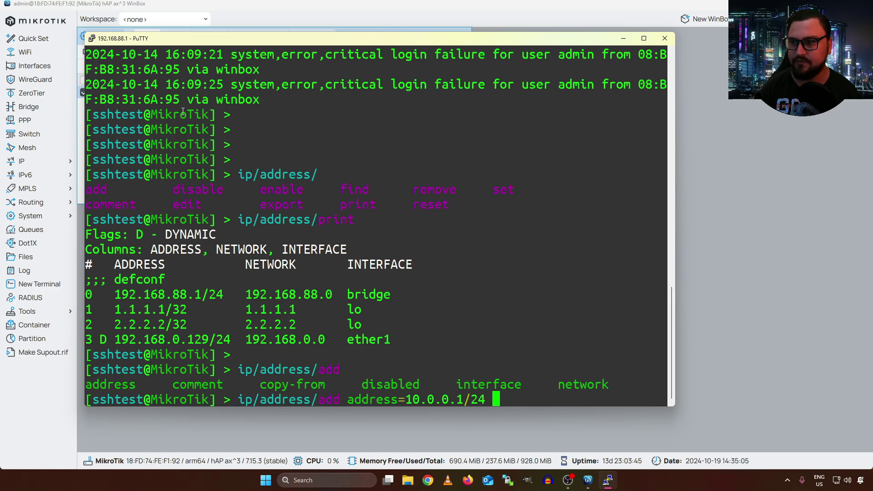
pyautogui.press('Return')
pyautogui.write('etehr')
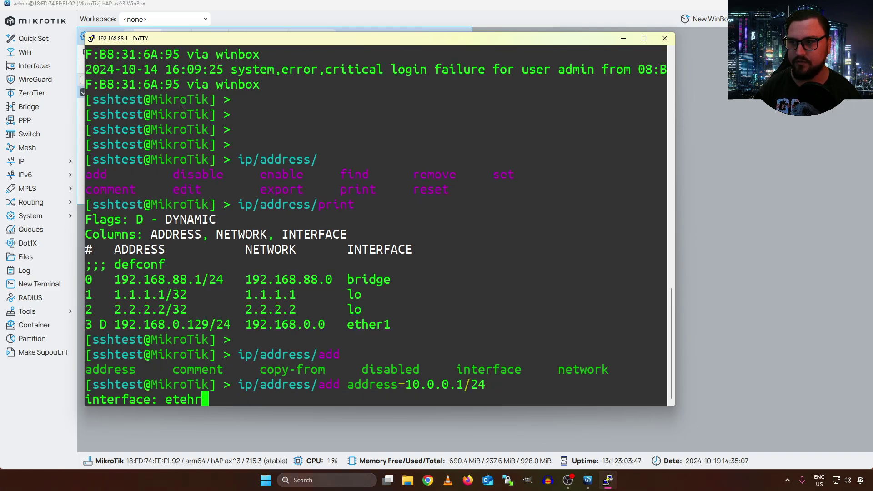
pyautogui.press('BackSpace')
pyautogui.press('BackSpace')
pyautogui.press('BackSpace')
pyautogui.write('t')
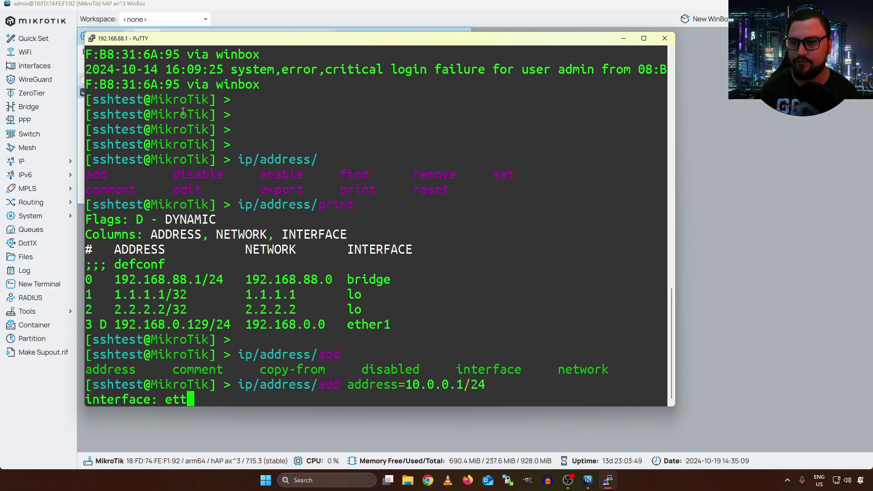
pyautogui.press('BackSpace')
pyautogui.write('her 2')
pyautogui.hotkey('ctrl', 'c')
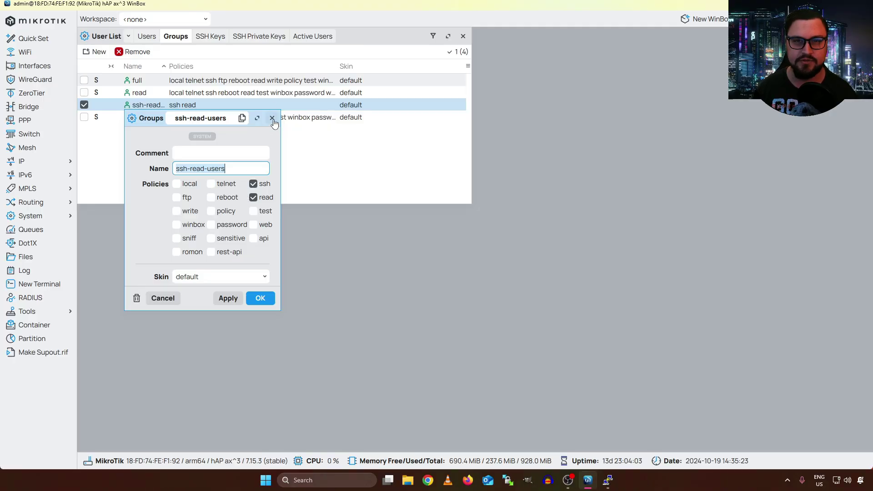
# Close the group dialog and try a new WinBox login as sshtest, which is refused
pyautogui.click(272, 118)
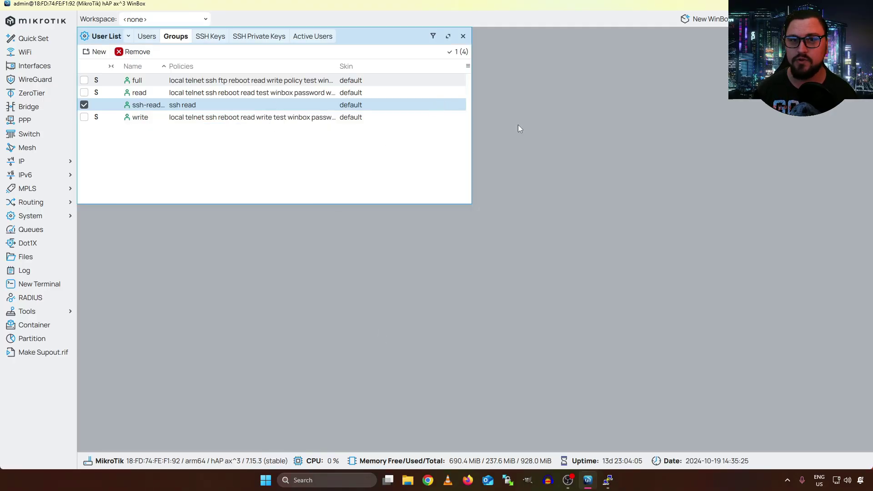
pyautogui.click(689, 18)
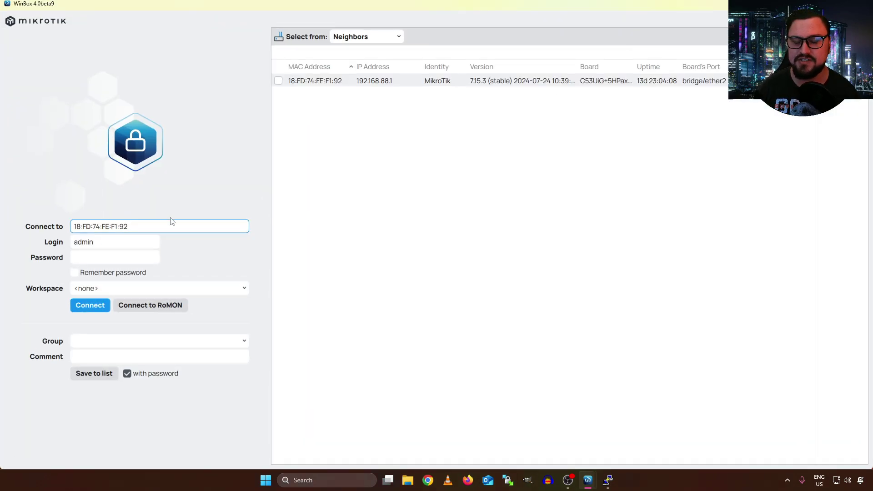
pyautogui.press('Tab')
pyautogui.write('ss')
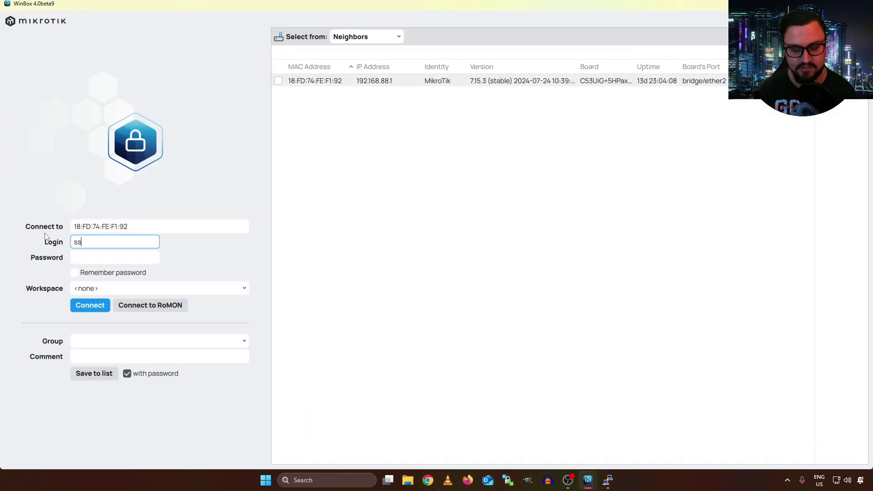
pyautogui.write('htest')
pyautogui.press('Tab')
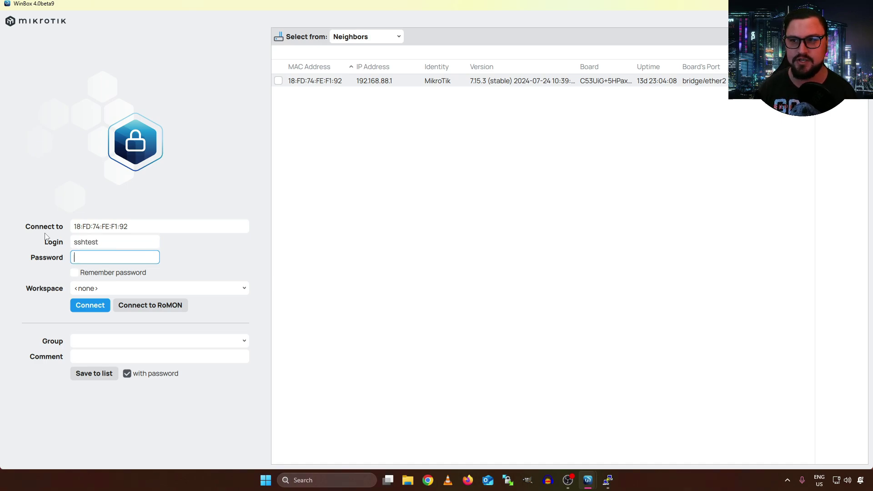
pyautogui.write('s********')
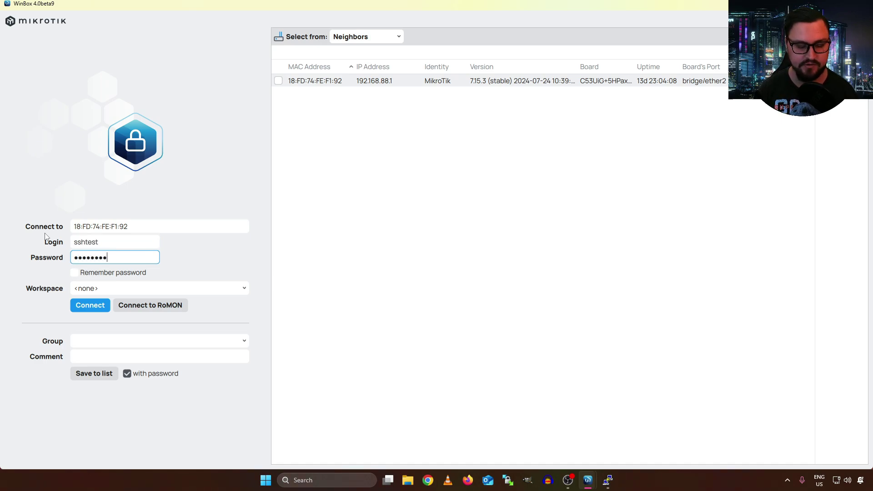
pyautogui.press('Return')
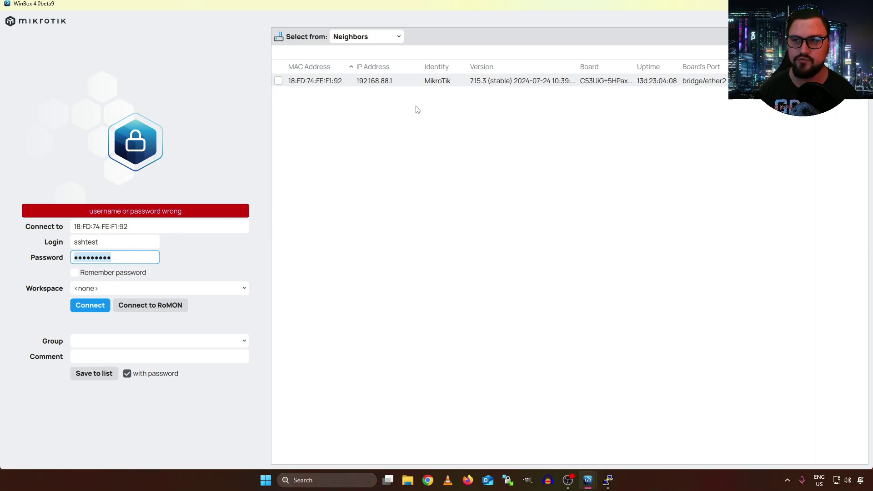
pyautogui.press('super+Down')
pyautogui.press('super+Down')
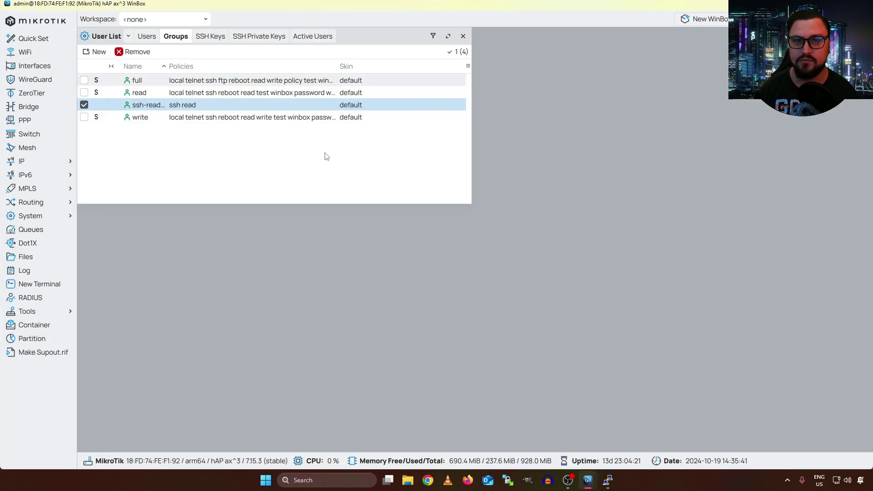
# Move sshtest into the full group and retry the WinBox login as sshtest, which now succeeds
pyautogui.click(147, 38)
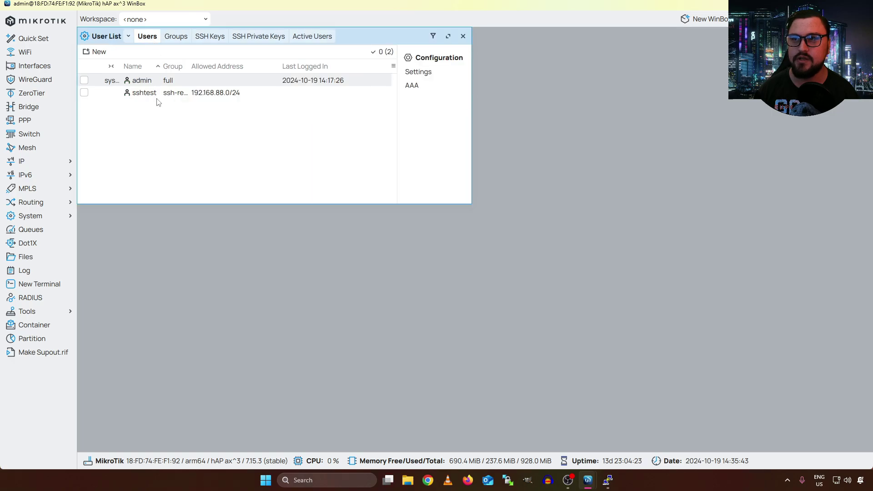
pyautogui.doubleClick(159, 92)
pyautogui.click(196, 129)
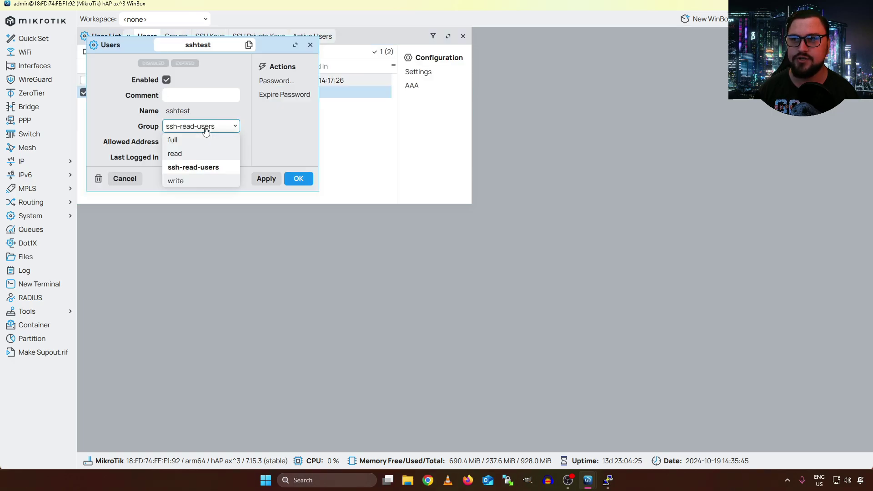
pyautogui.click(225, 141)
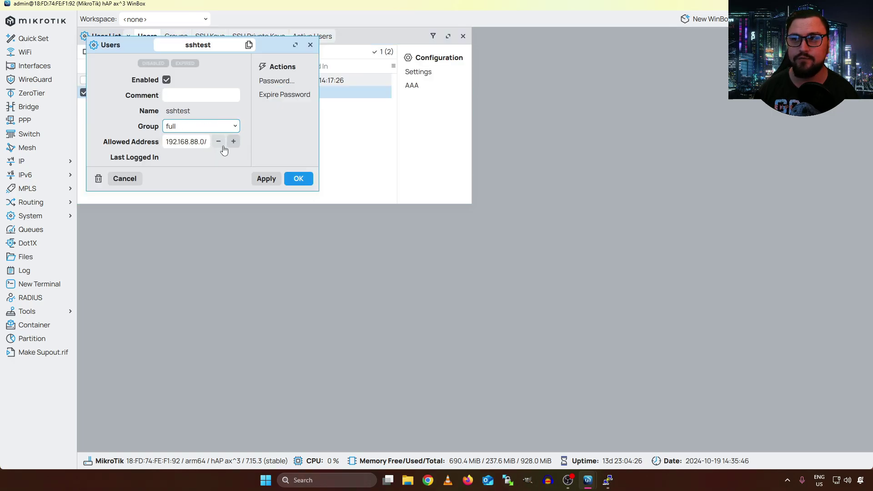
pyautogui.click(298, 178)
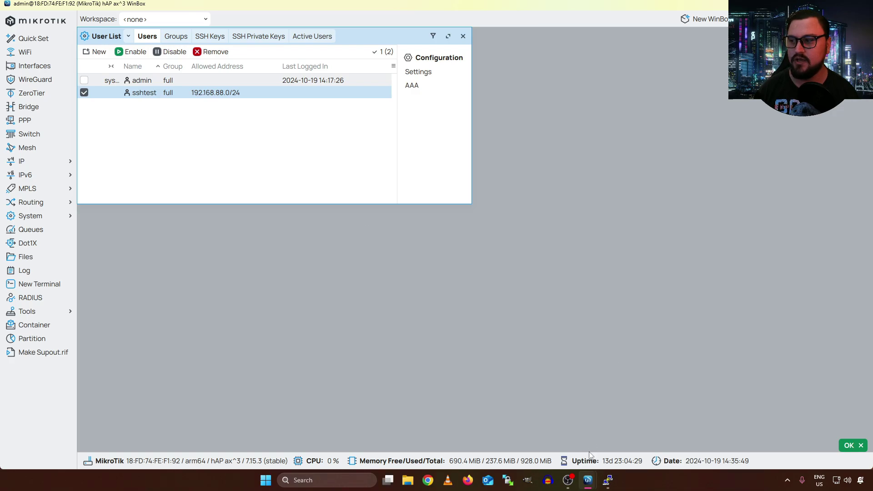
pyautogui.hotkey('alt', 'Tab')
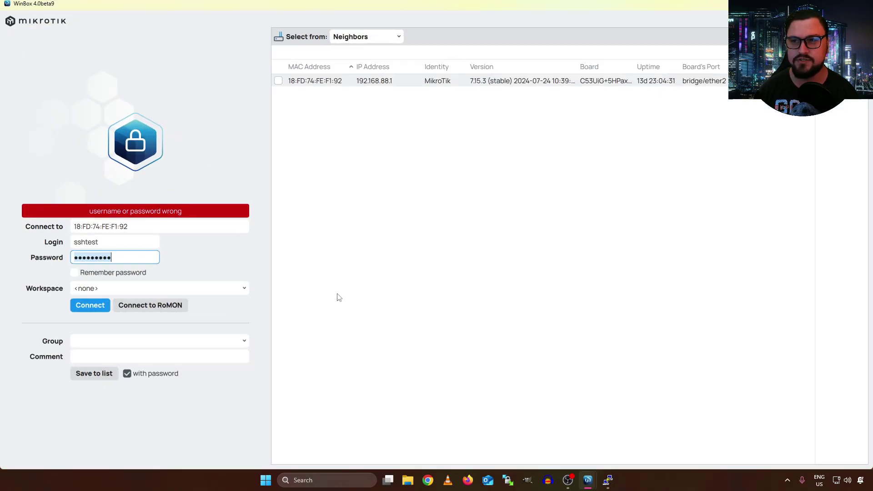
pyautogui.click(95, 310)
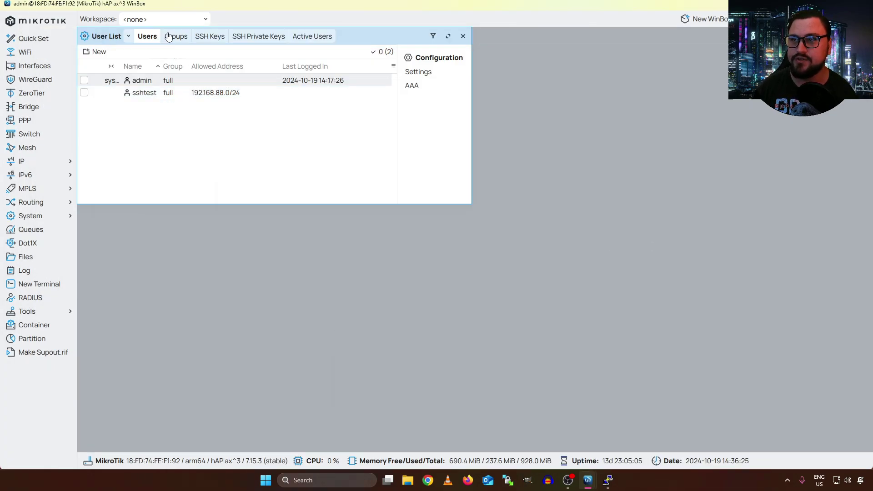
# Start a new user group from the Groups list, then switch to the web browser
pyautogui.click(168, 36)
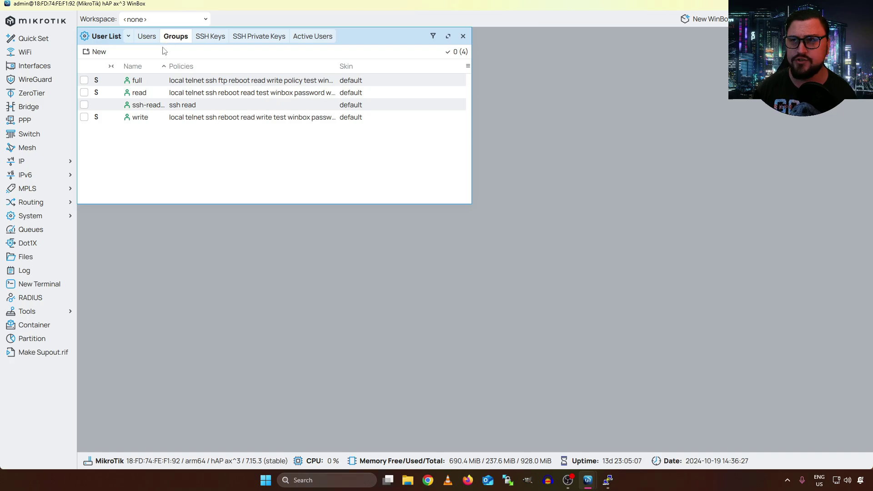
pyautogui.click(109, 52)
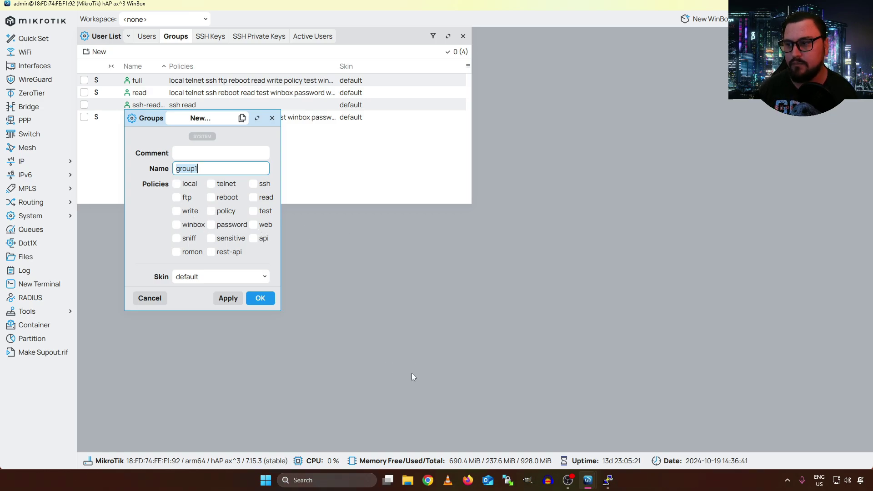
pyautogui.click(468, 480)
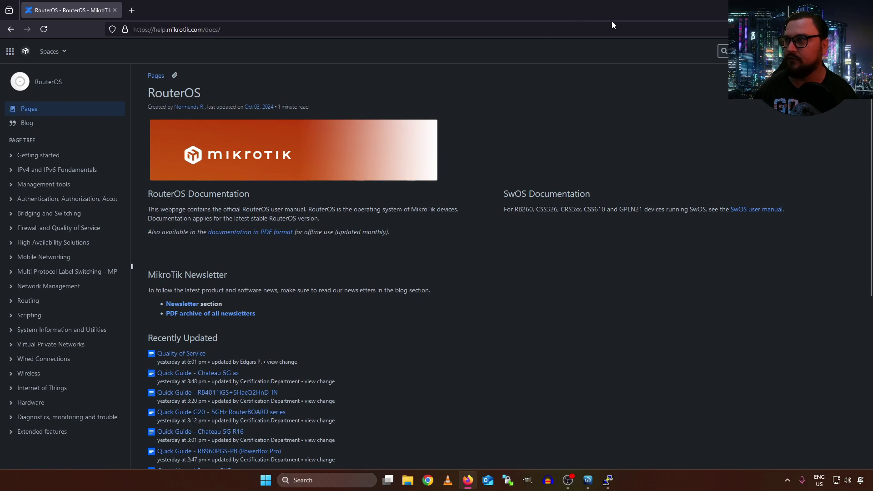
# Search the docs for 'Policy' and read the User page's login policy descriptions before returning to WinBox
pyautogui.click(724, 51)
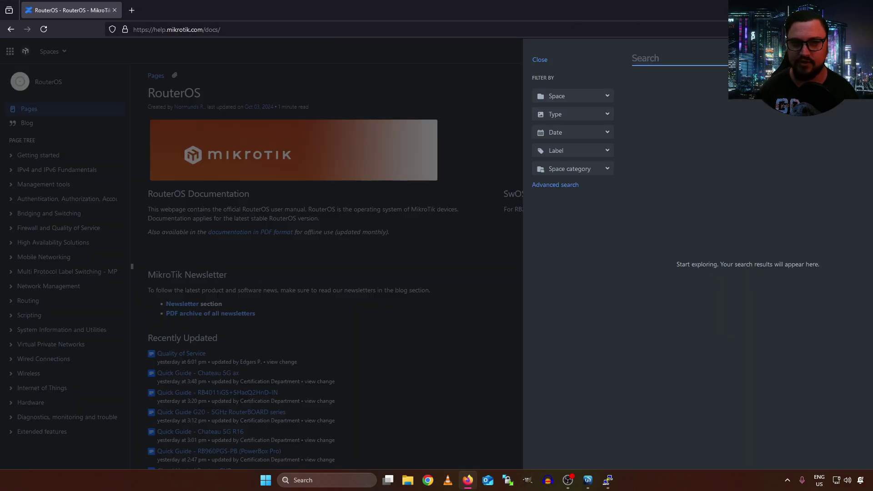
pyautogui.write('Policy')
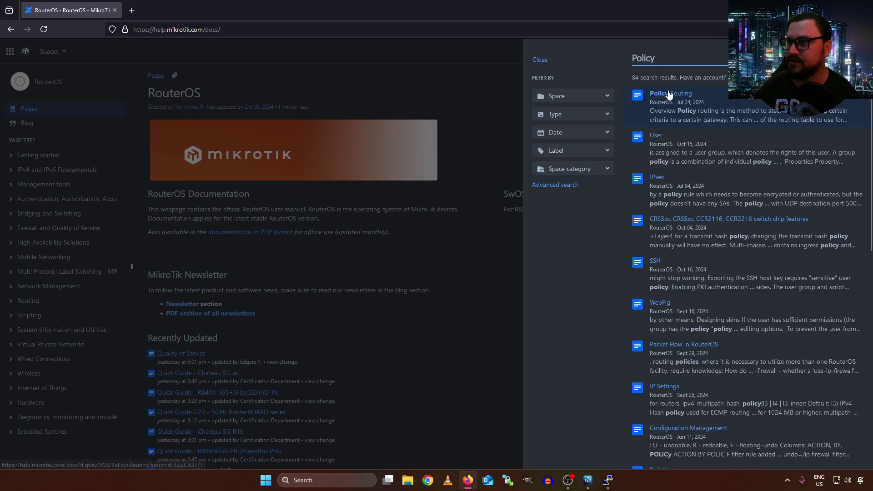
pyautogui.click(656, 135)
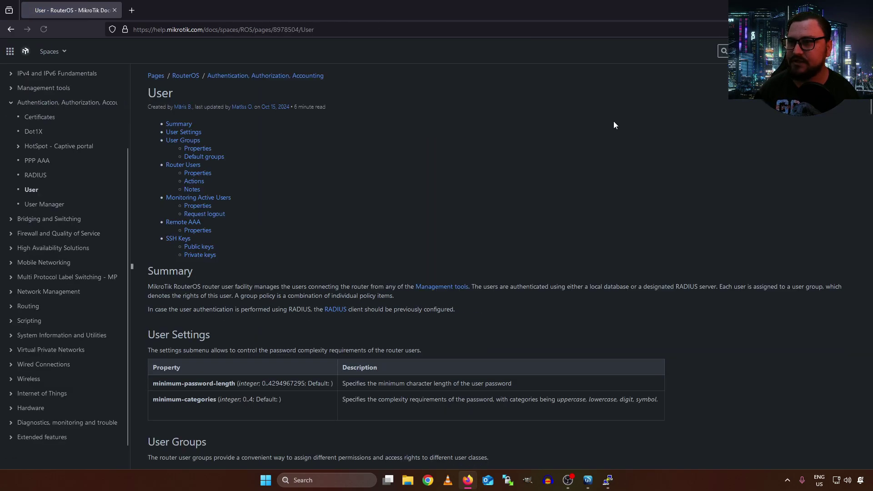
pyautogui.scroll(-6, 472, 114)
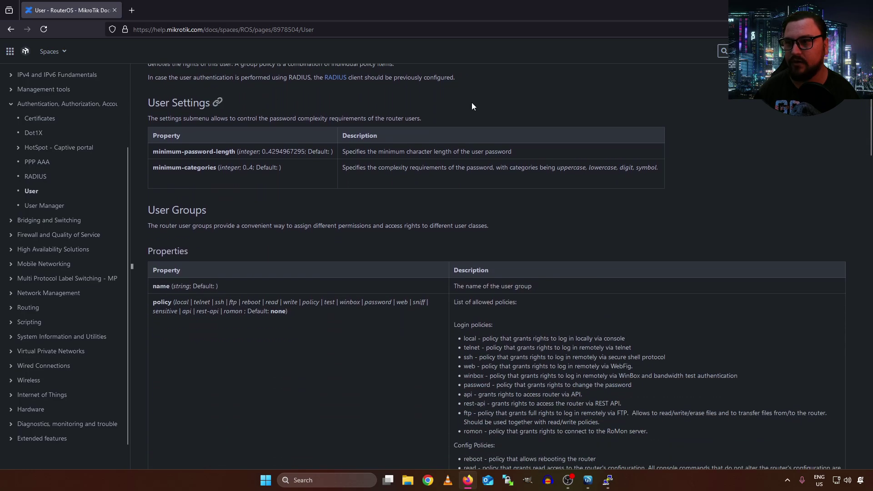
pyautogui.scroll(-4, 459, 104)
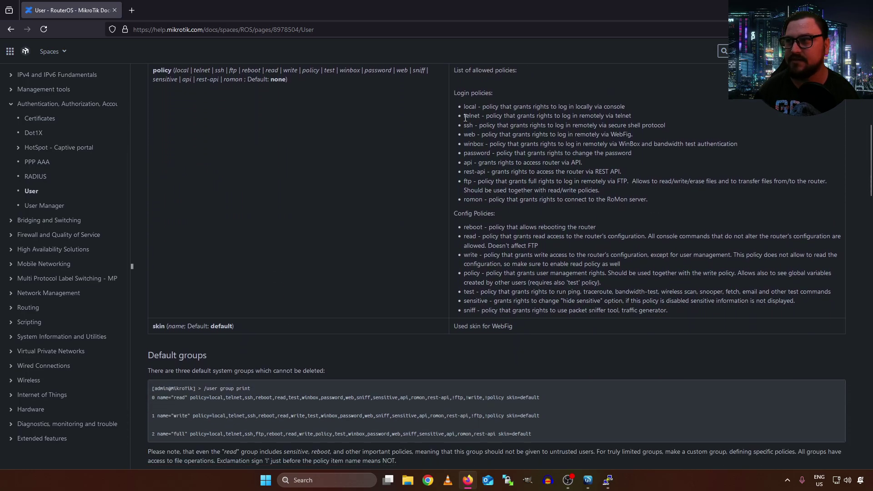
pyautogui.moveTo(456, 92); pyautogui.dragTo(539, 105)
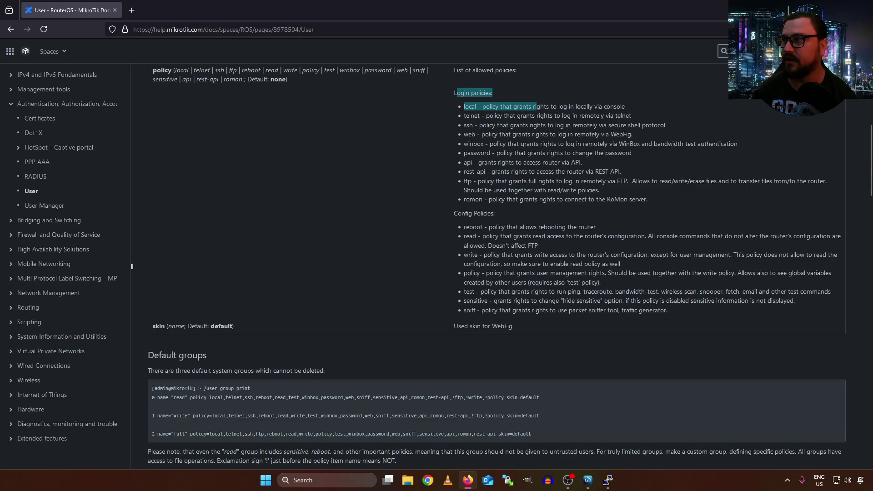
pyautogui.hotkey('alt', 'Tab')
# Cancel the unfinished new group and show the Users list with admin and sshtest in full
pyautogui.click(268, 118)
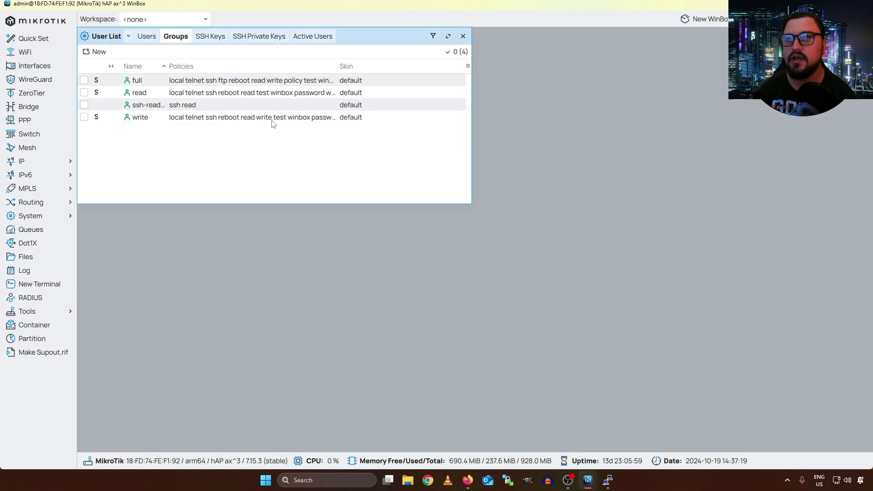
pyautogui.click(153, 39)
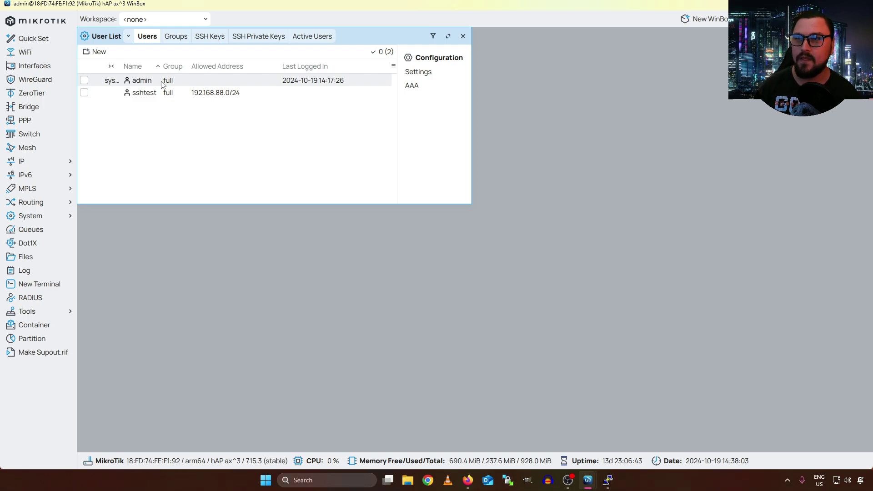
# Create a new channel-named user account assigned to the full group
pyautogui.click(98, 51)
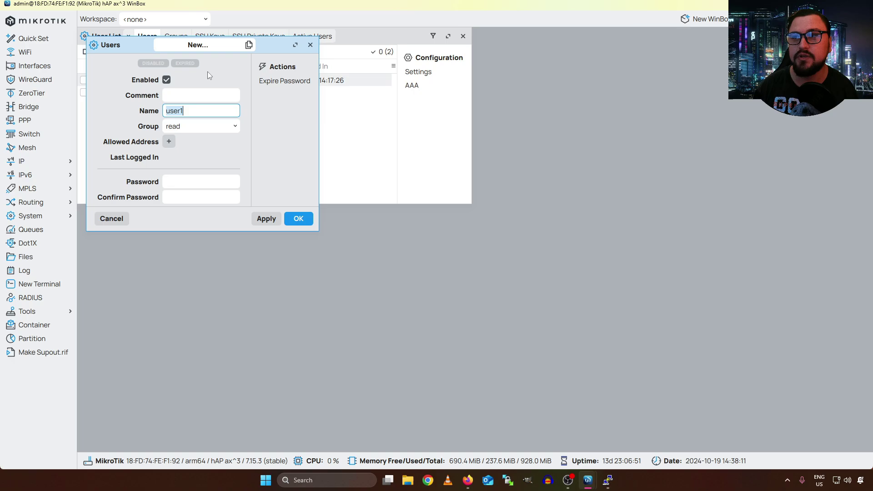
pyautogui.press('BackSpace')
pyautogui.write('TheNetworkBerg')
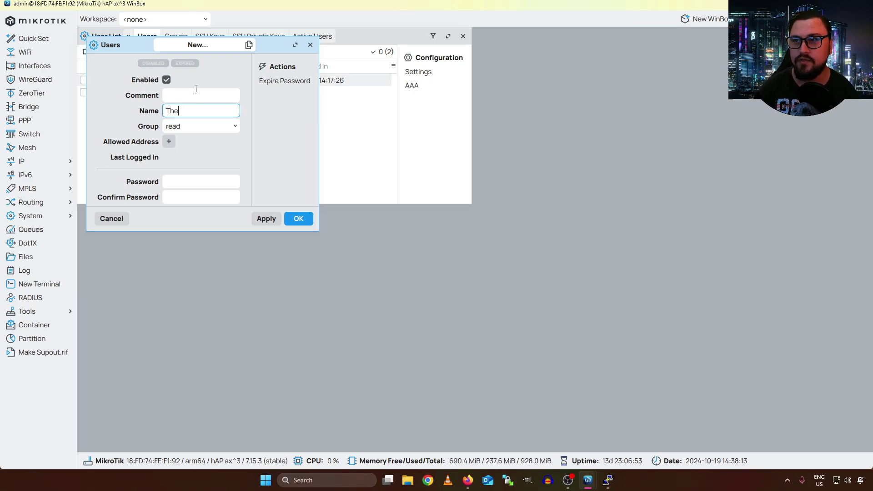
pyautogui.press('Tab')
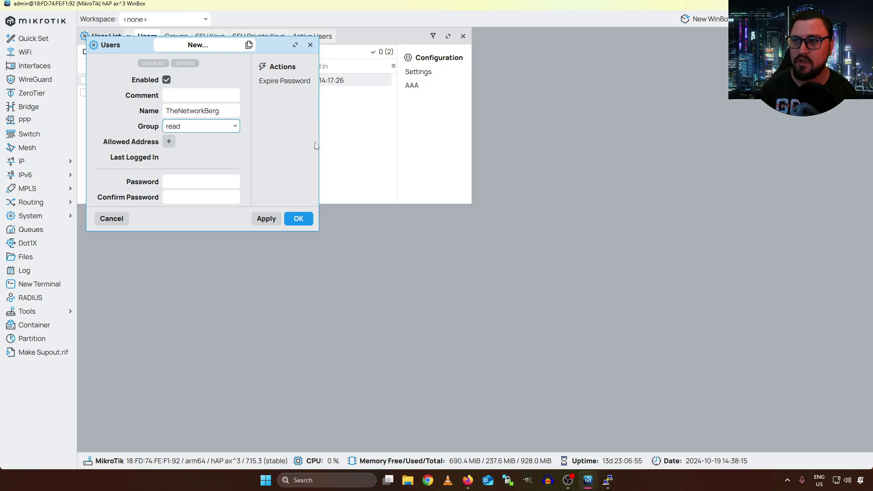
pyautogui.click(208, 128)
pyautogui.click(185, 139)
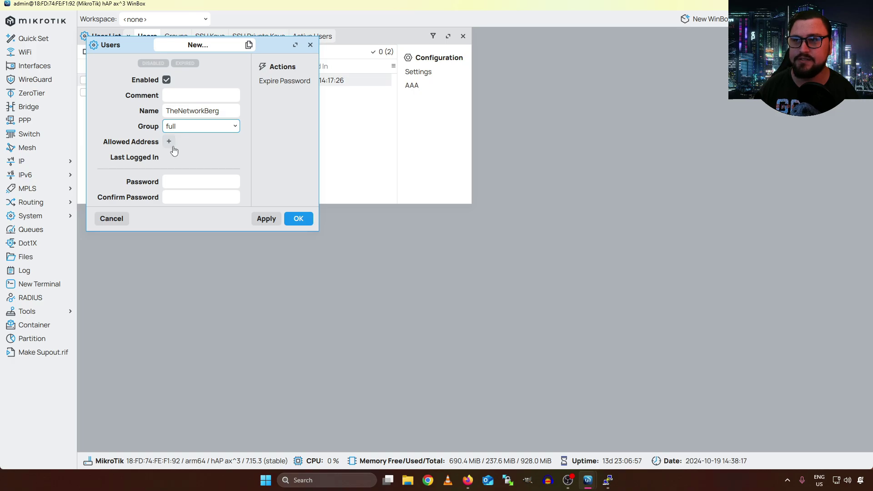
pyautogui.click(299, 218)
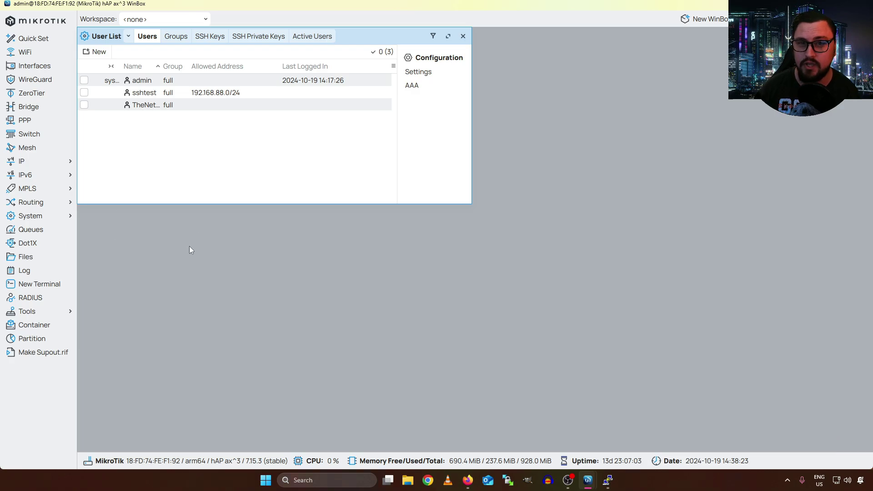
# Open a second WinBox login window and enter the new user's login name
pyautogui.click(702, 19)
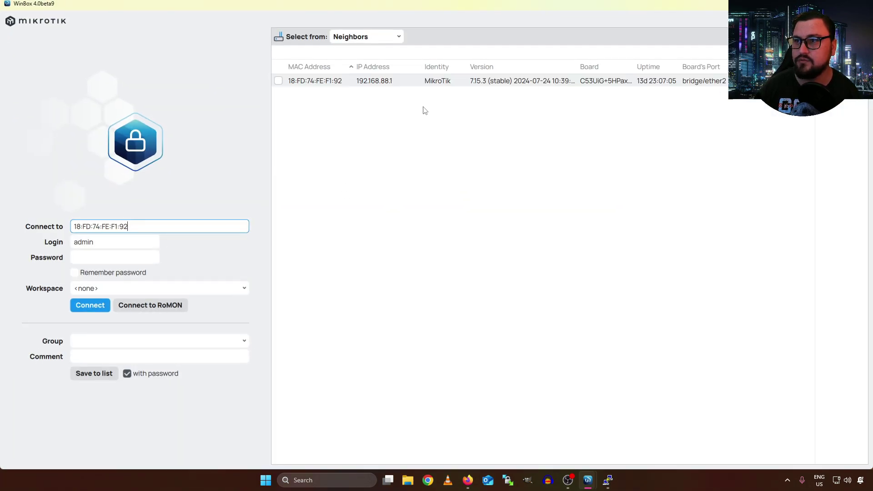
pyautogui.doubleClick(106, 242)
pyautogui.write('TheN')
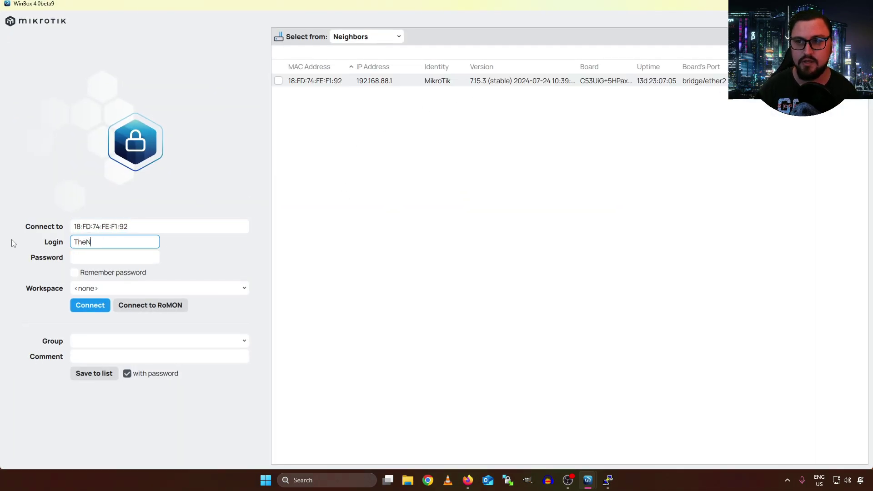
pyautogui.write('etworkBerg')
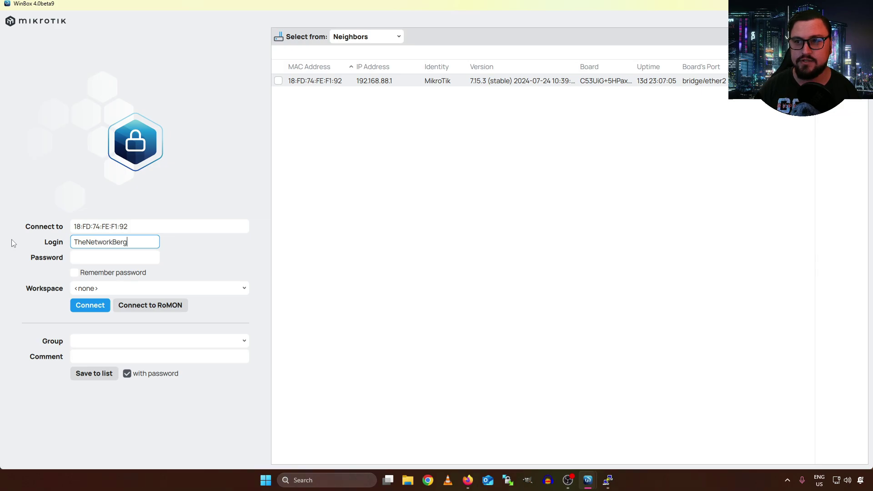
pyautogui.press('Tab')
# In the admin session, set and apply a password for the new user
pyautogui.hotkey('alt', 'Tab')
pyautogui.doubleClick(150, 105)
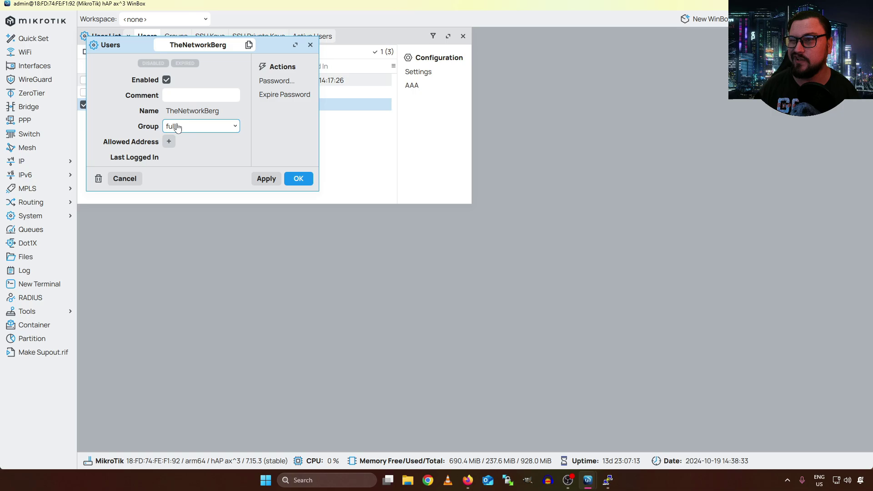
pyautogui.click(276, 81)
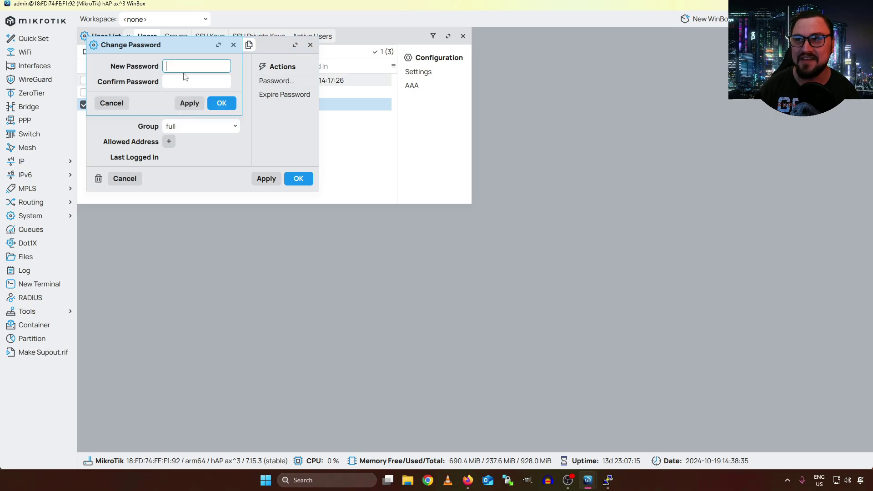
pyautogui.write('*********')
pyautogui.press('Tab')
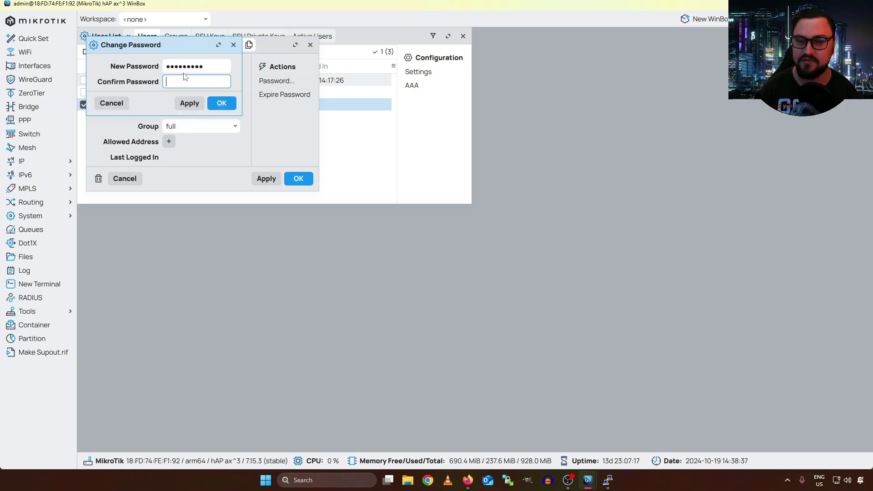
pyautogui.write('*********')
pyautogui.press('Return')
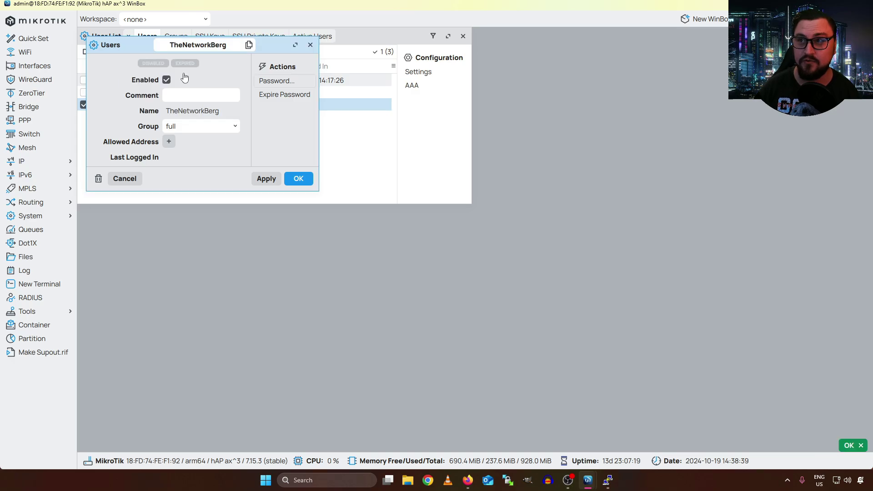
pyautogui.click(272, 178)
pyautogui.click(298, 178)
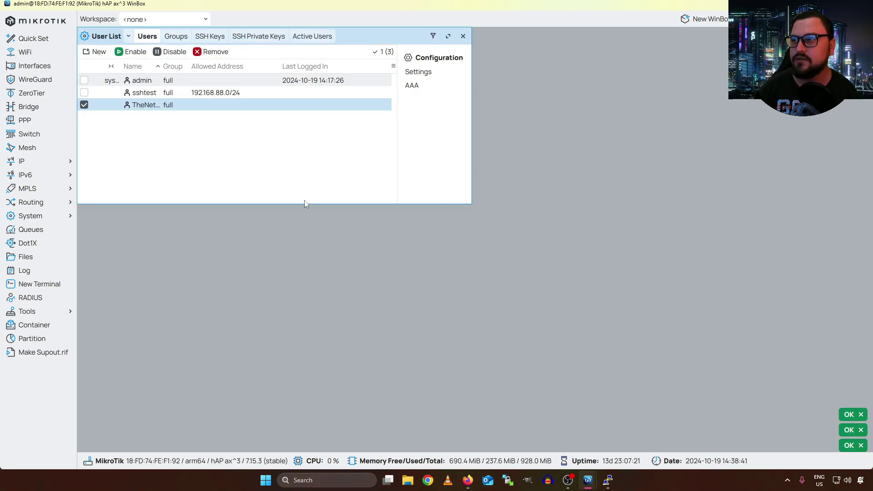
# Log in as the new user, correcting a rejected password on the second try
pyautogui.moveTo(595, 478)
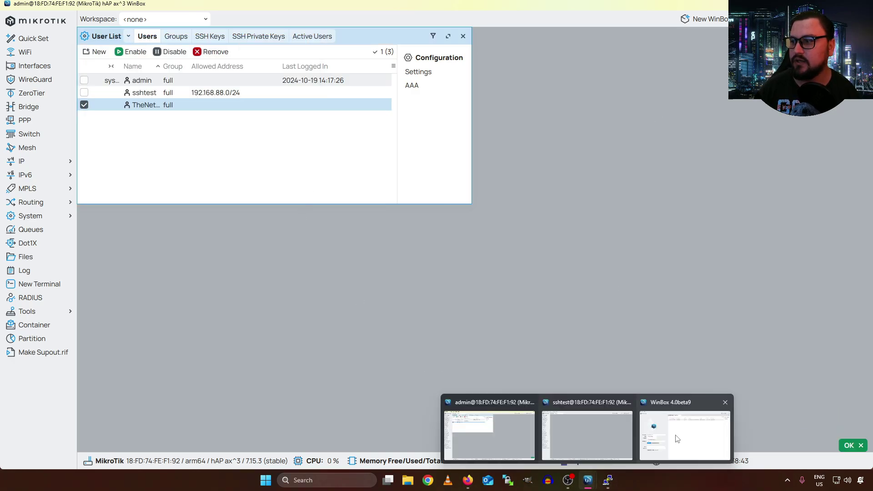
pyautogui.click(666, 432)
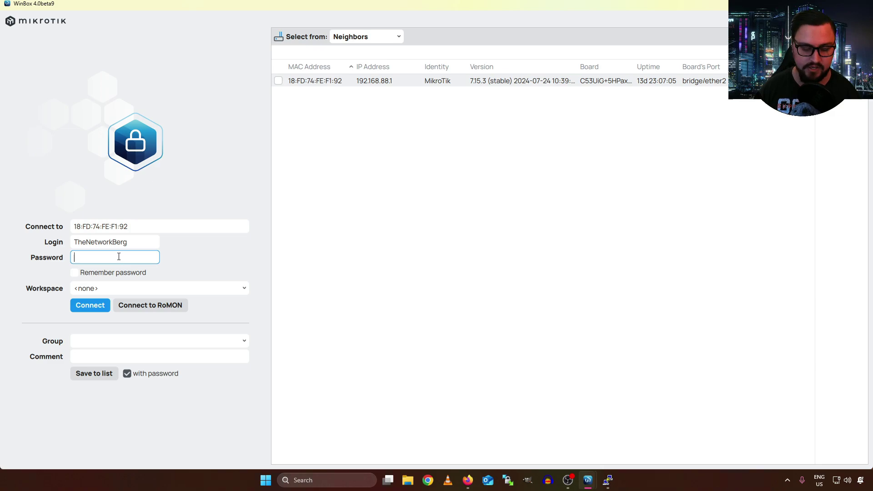
pyautogui.write('**********')
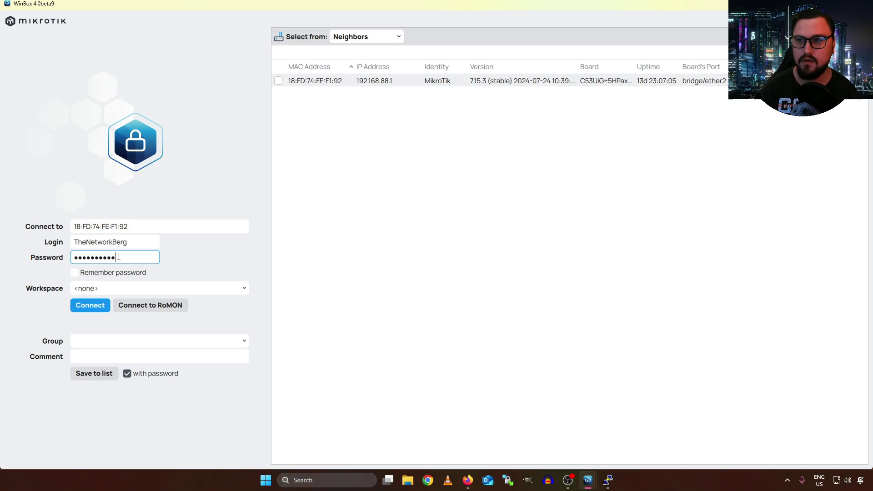
pyautogui.press('Return')
pyautogui.press('BackSpace')
pyautogui.write('*********')
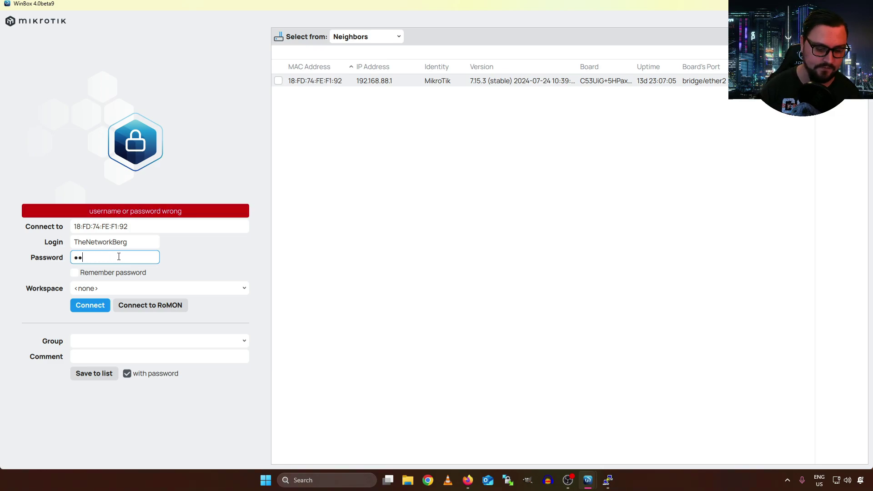
pyautogui.press('Return')
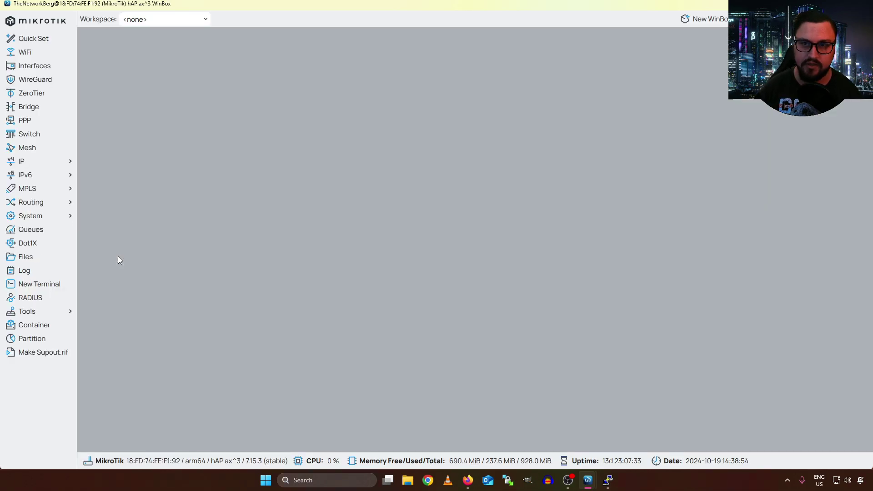
# Disable the default admin account in System > Users, then list the active user sessions
pyautogui.click(48, 221)
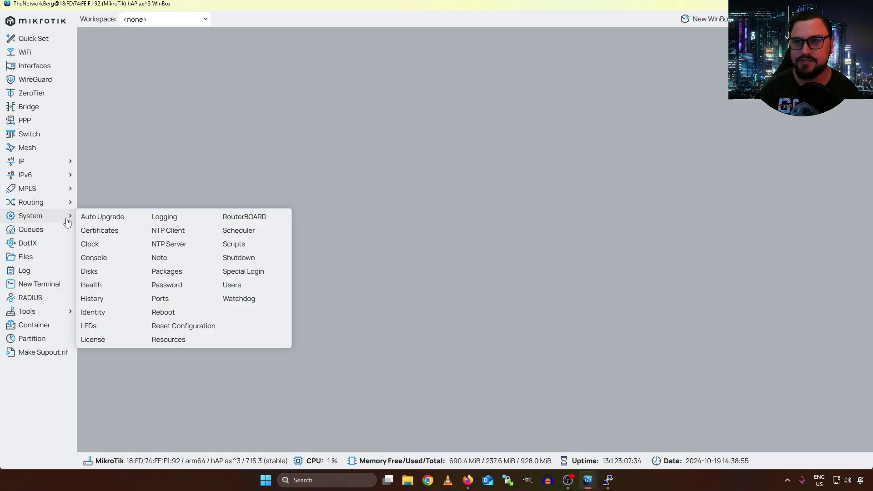
pyautogui.click(227, 284)
pyautogui.click(152, 82)
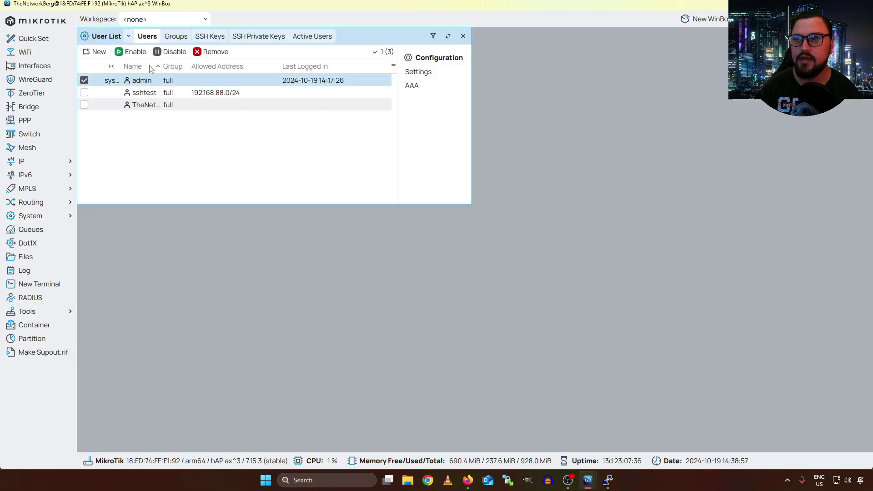
pyautogui.click(175, 51)
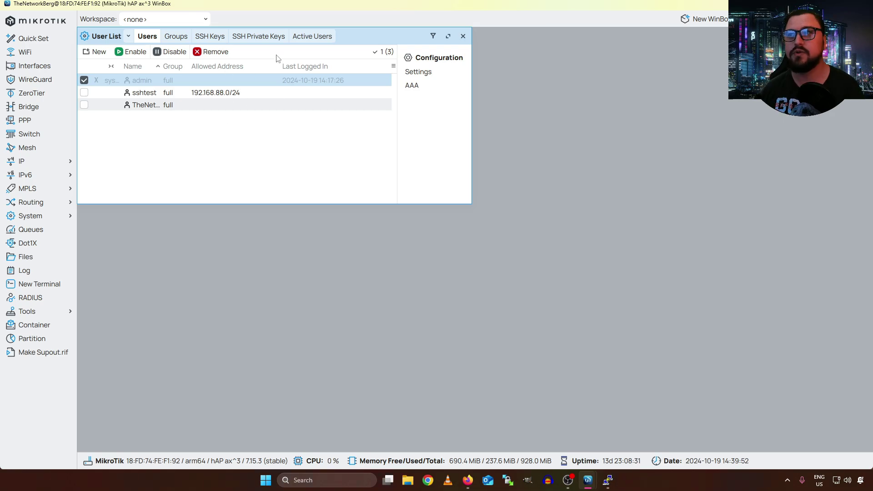
pyautogui.click(308, 38)
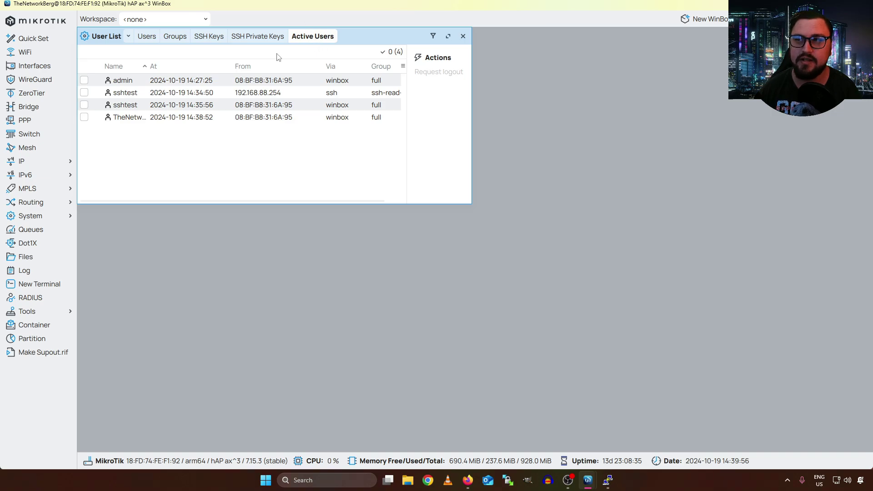
# Select the admin session in Active Users so Request logout becomes available
pyautogui.click(187, 80)
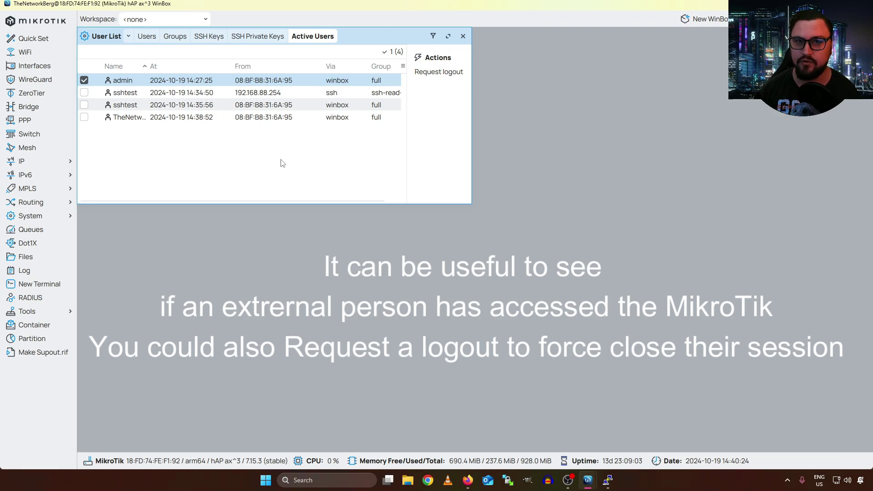
# Bring PuTTY to the front, maximize it, and scroll to the login-failure log lines
pyautogui.click(607, 480)
pyautogui.scroll(8, 422, 302)
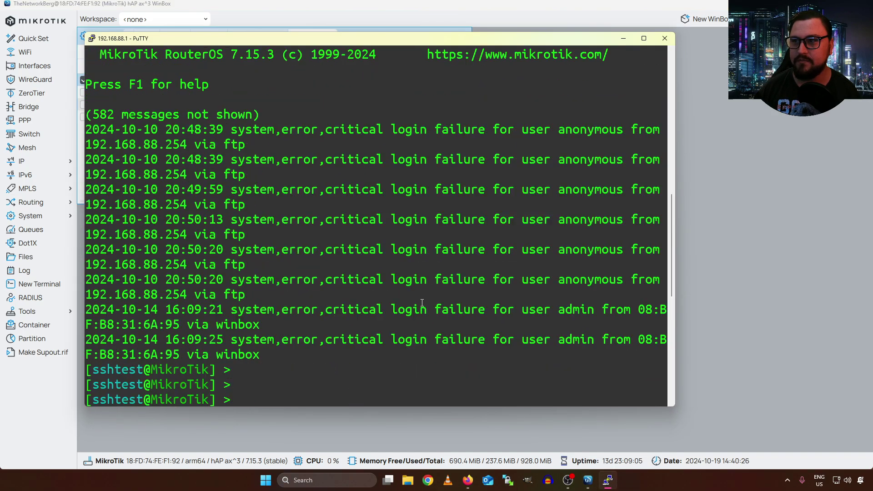
pyautogui.click(643, 39)
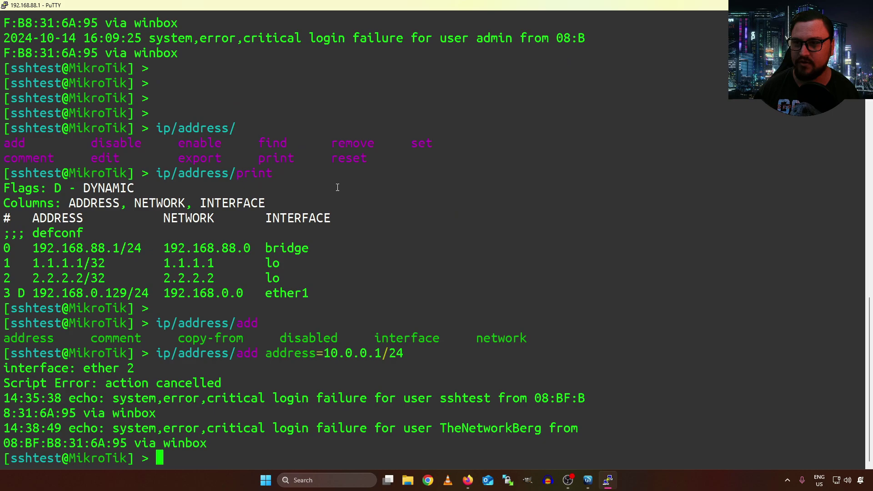
pyautogui.scroll(10, 334, 182)
pyautogui.scroll(-5, 334, 182)
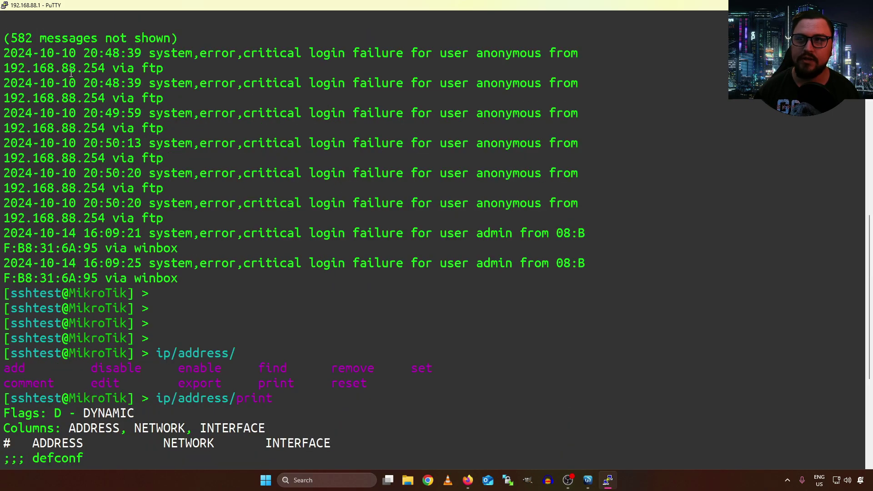
# Highlight the login-failure entries, including the anonymous FTP attempts, to point them out
pyautogui.moveTo(8, 41); pyautogui.dragTo(164, 98)
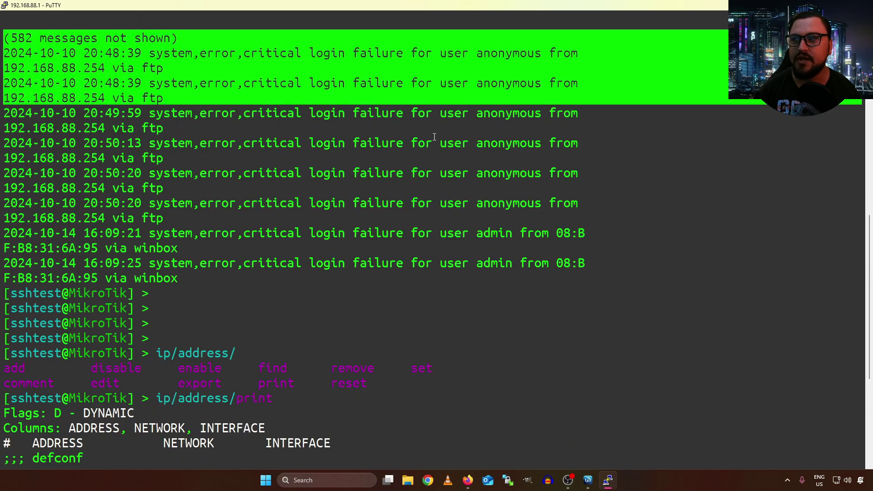
pyautogui.click(180, 186)
pyautogui.moveTo(5, 52); pyautogui.dragTo(567, 248)
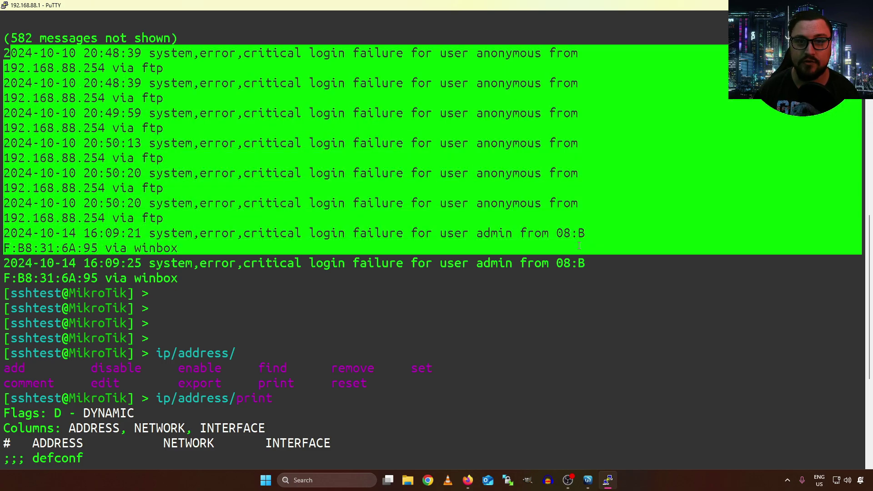
pyautogui.click(249, 261)
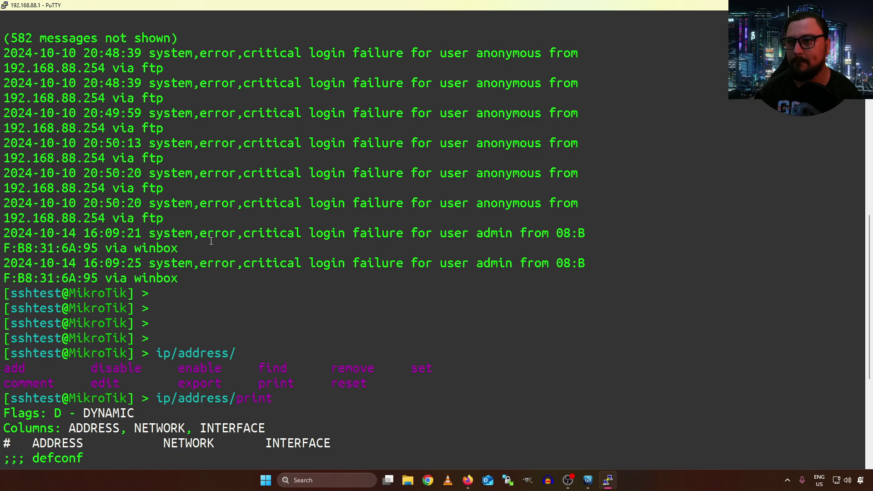
pyautogui.scroll(5, 293, 216)
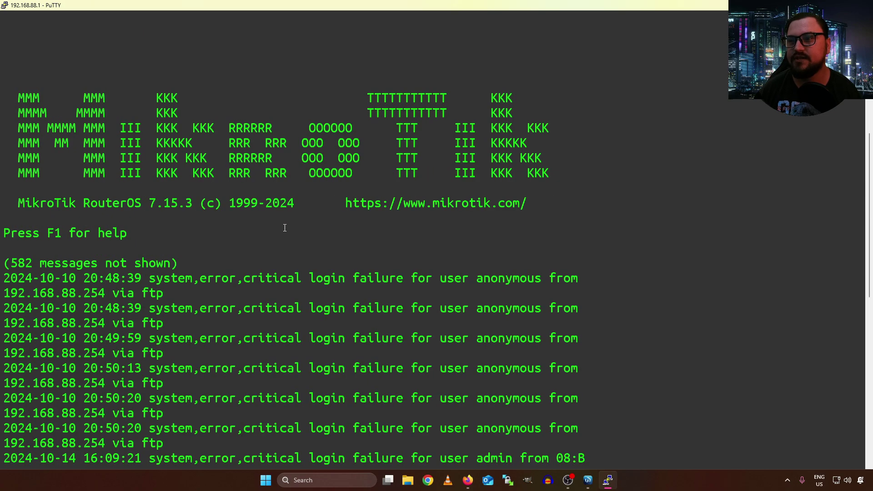
pyautogui.scroll(-5, 285, 228)
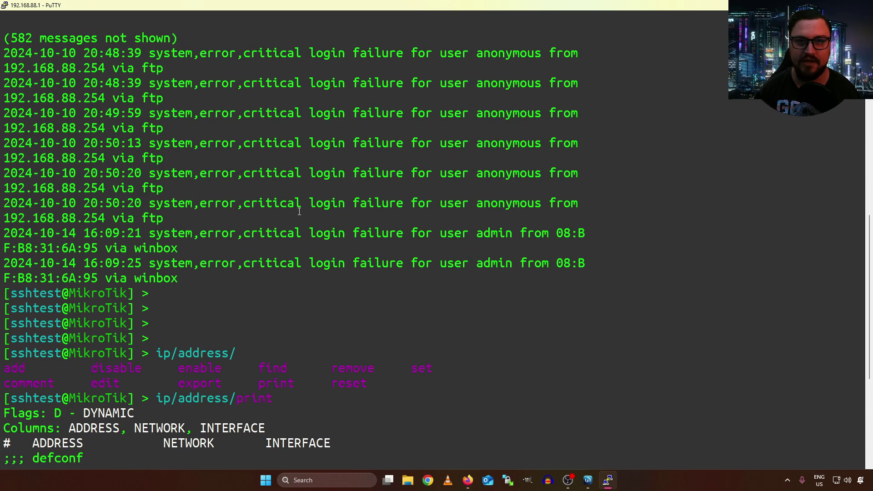